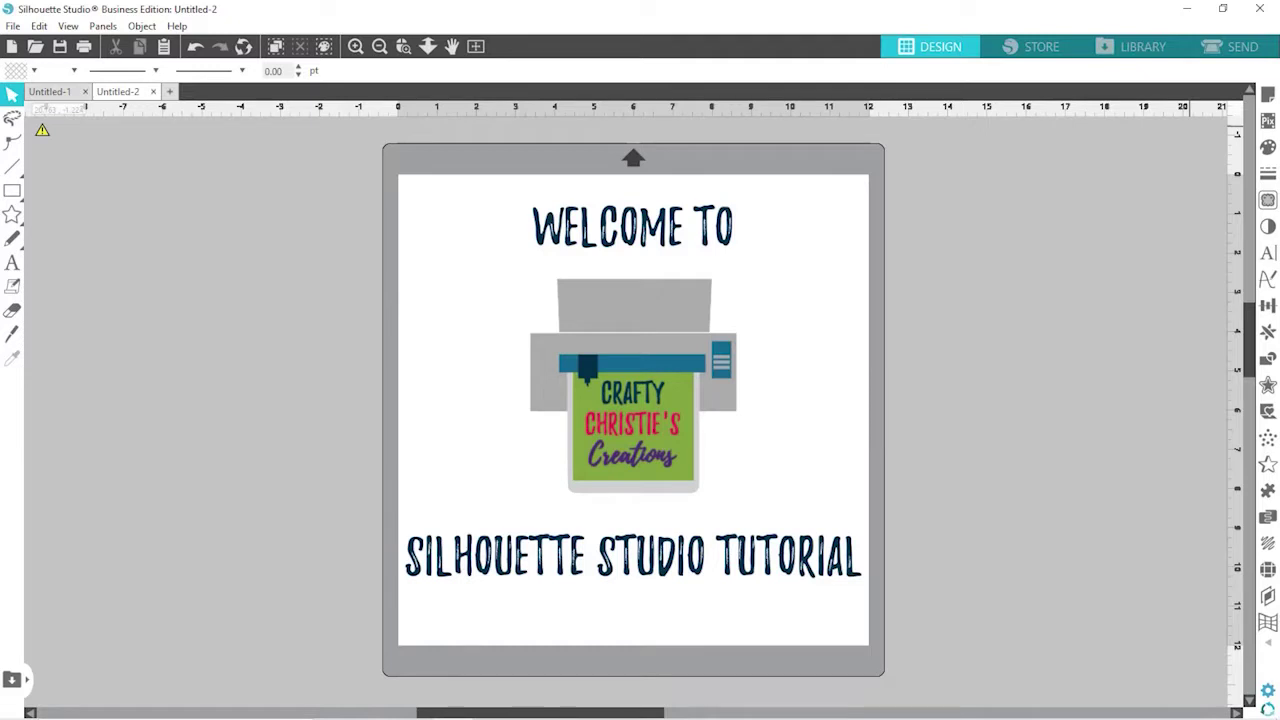
Park the reference Field Day 2022 design in the grey area left of the cutting mat
left_click(48, 92)
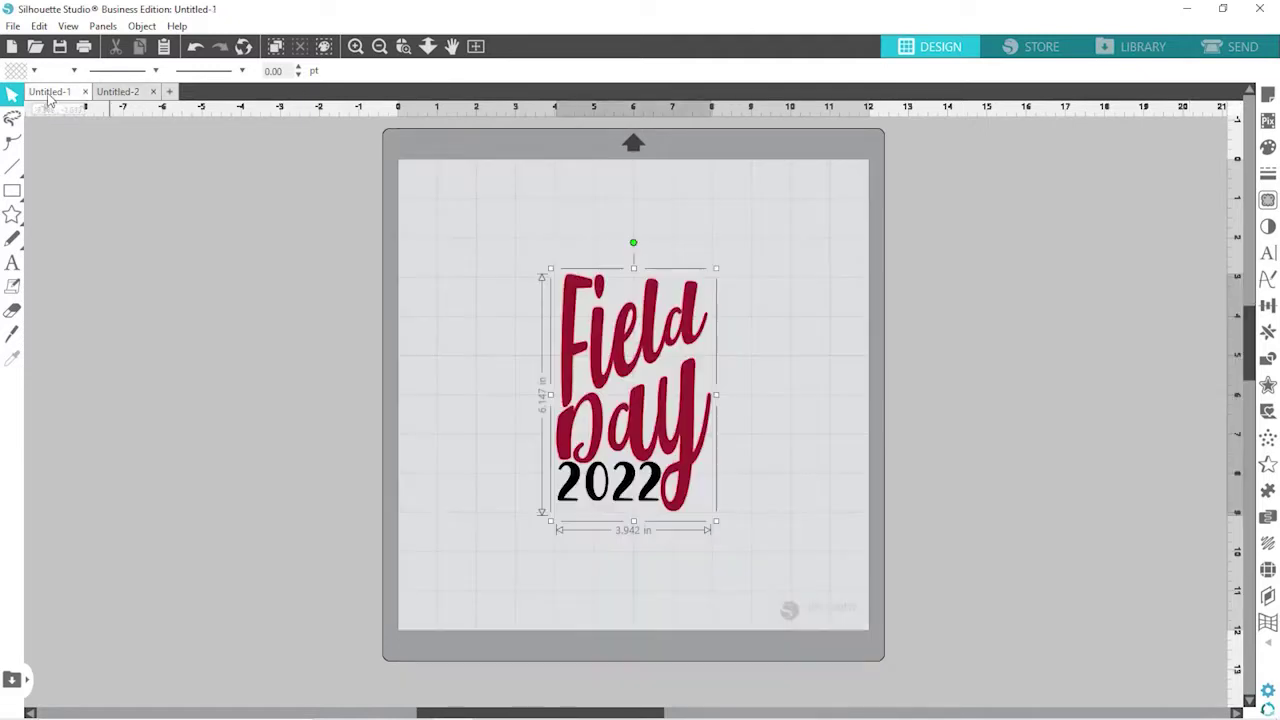
left_click(977, 301)
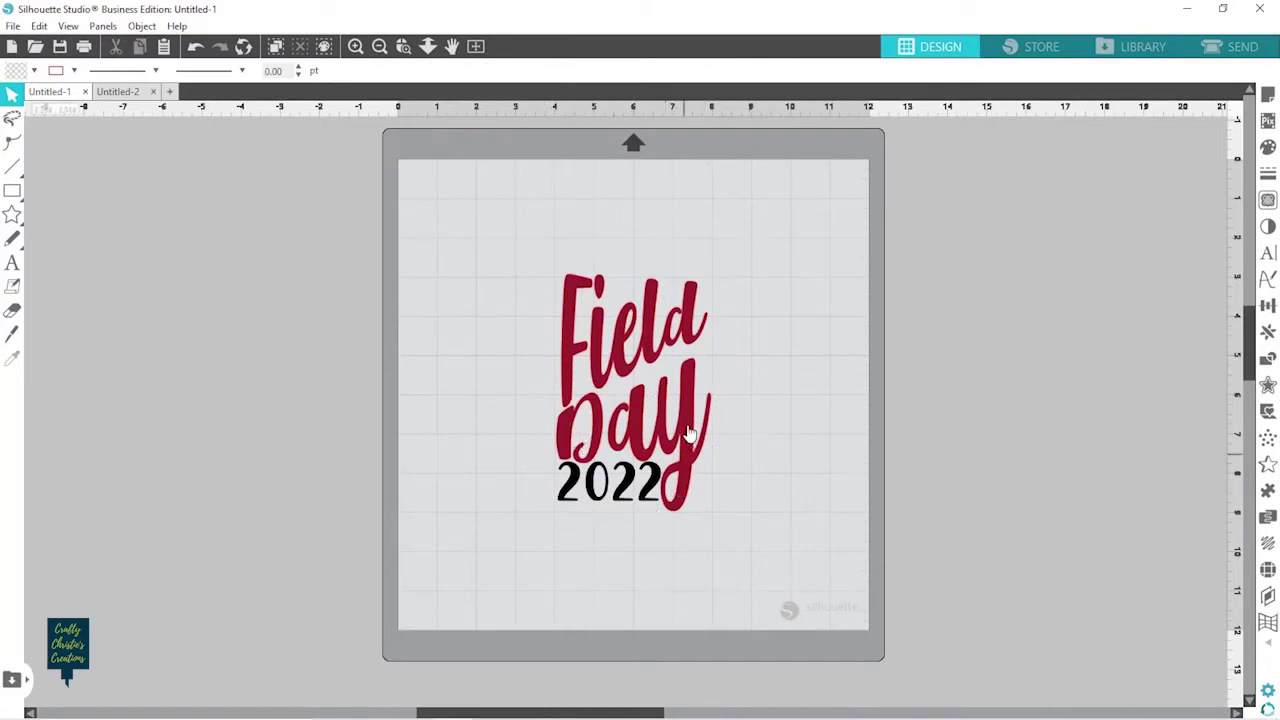
left_click_drag(688, 432, 279, 402)
left_click(57, 285)
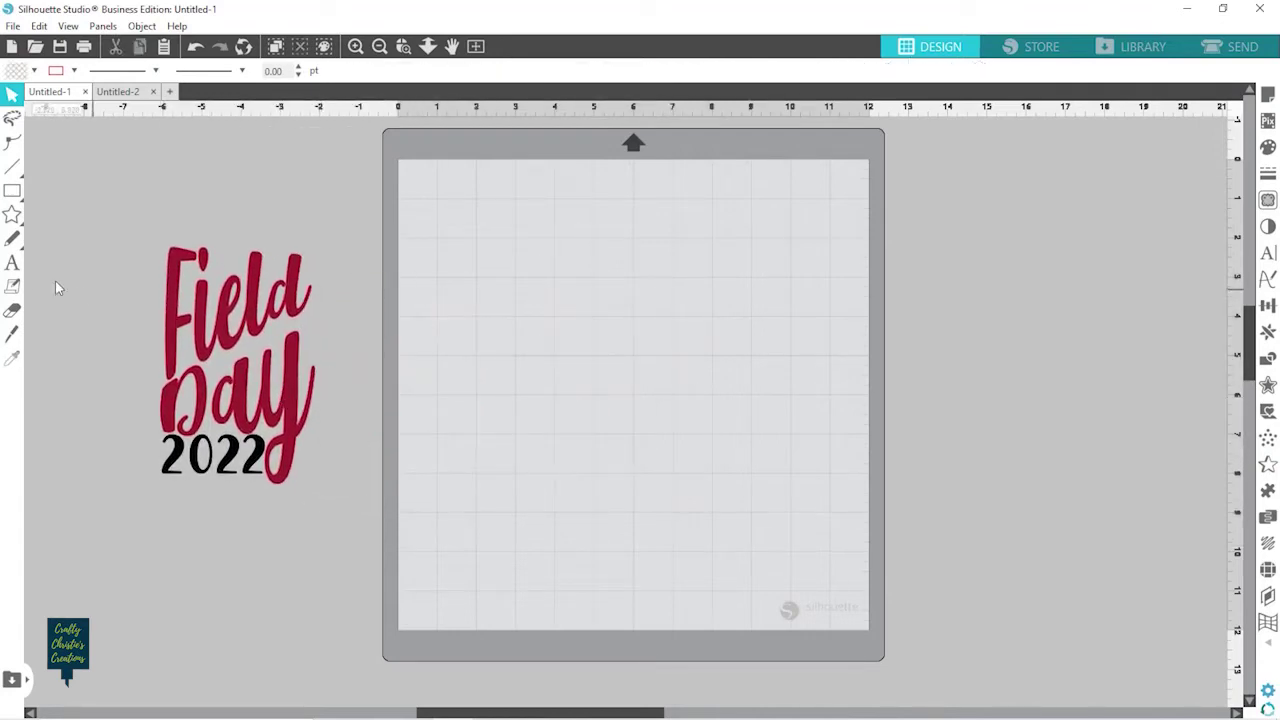
Add separate text lines 'Field' and 'Day' on the mat
left_click(12, 265)
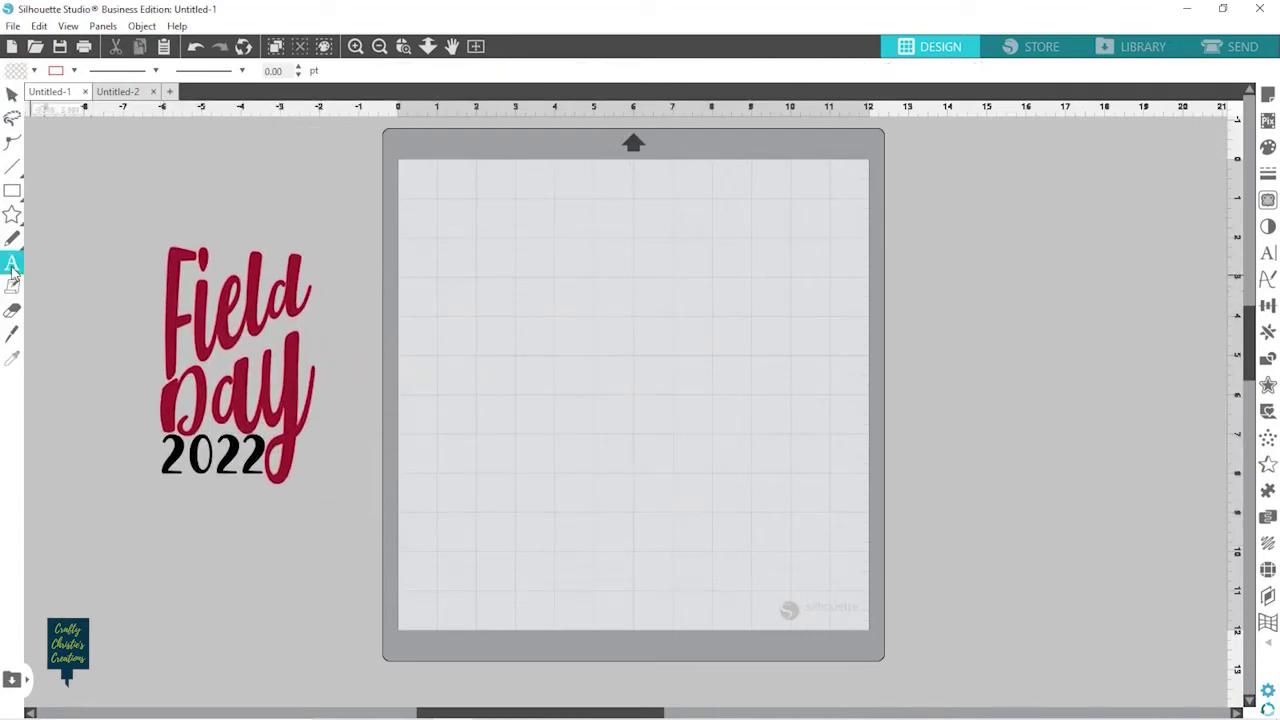
left_click(523, 270)
type("Field")
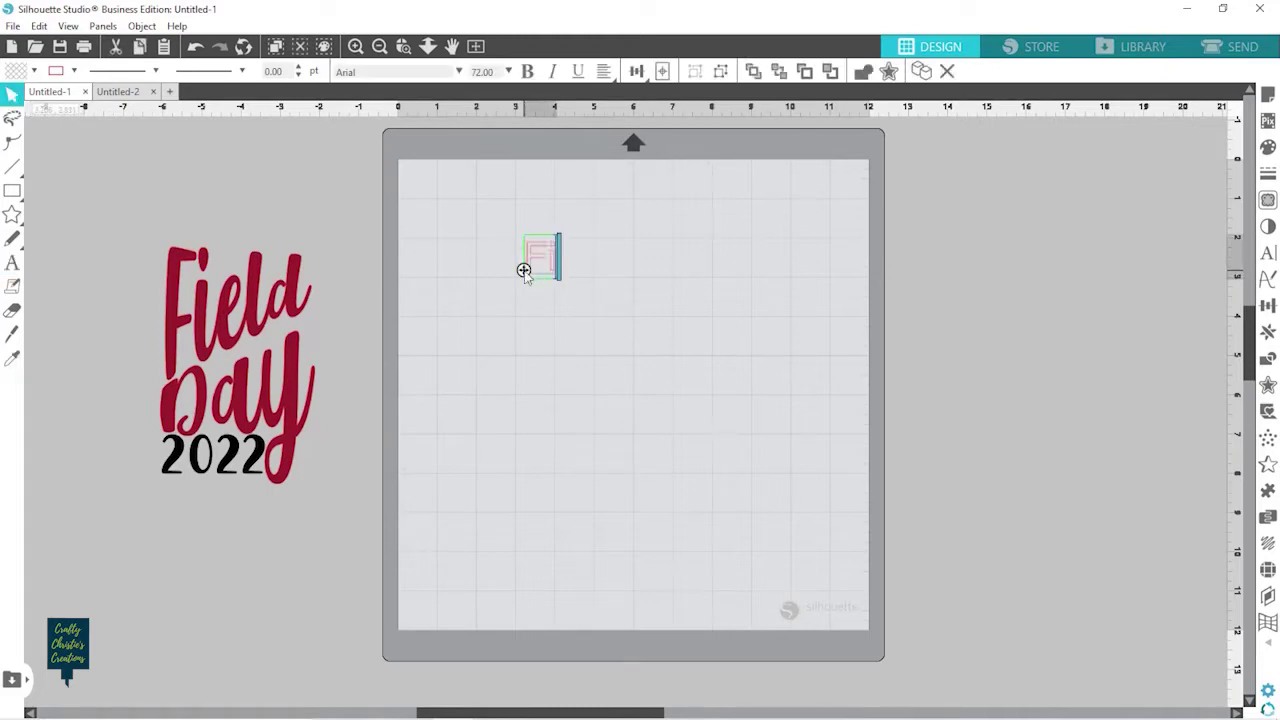
left_click(527, 318)
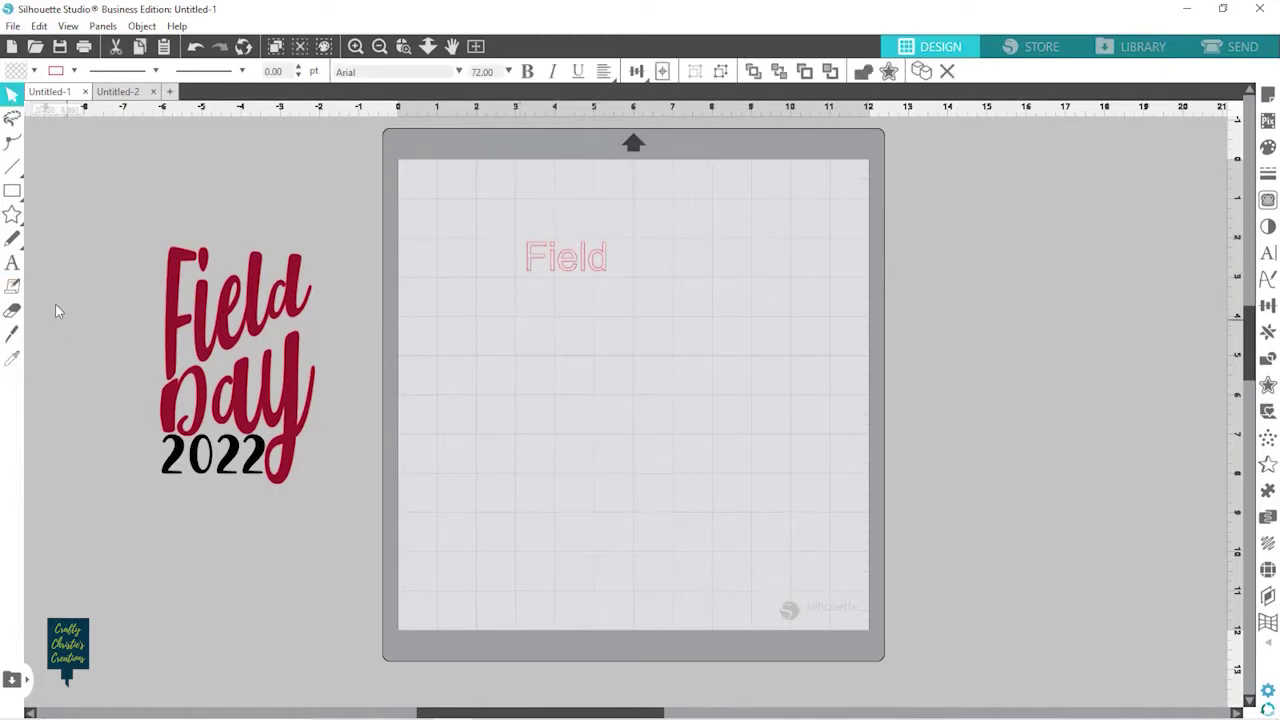
left_click(11, 265)
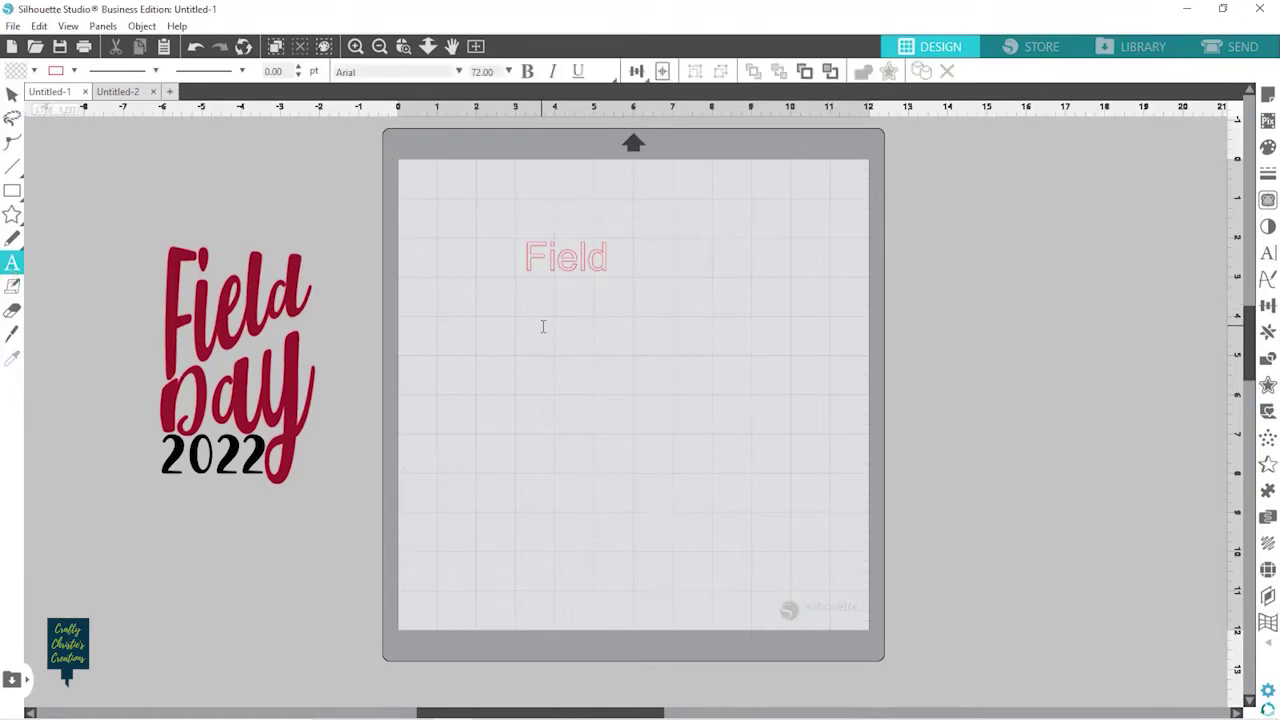
left_click(542, 326)
type("Day")
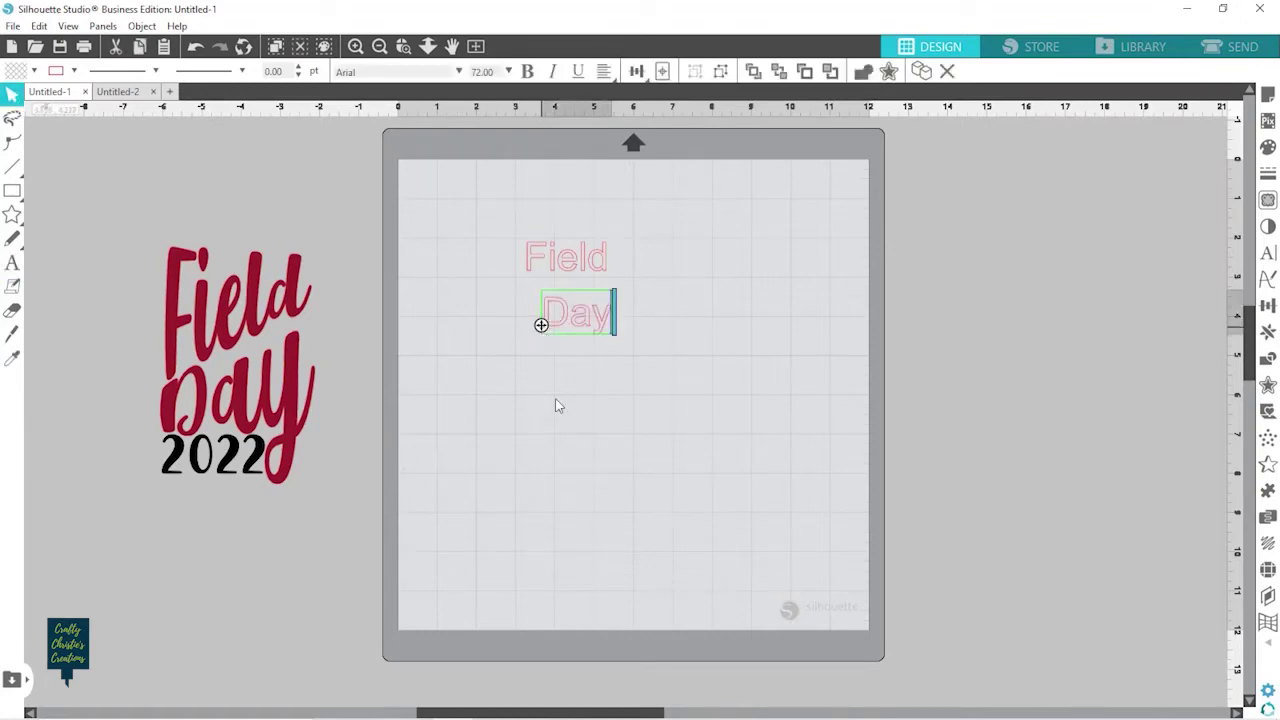
left_click(557, 405)
Add a third text line '2022' below Day and select all three lines
left_click(12, 263)
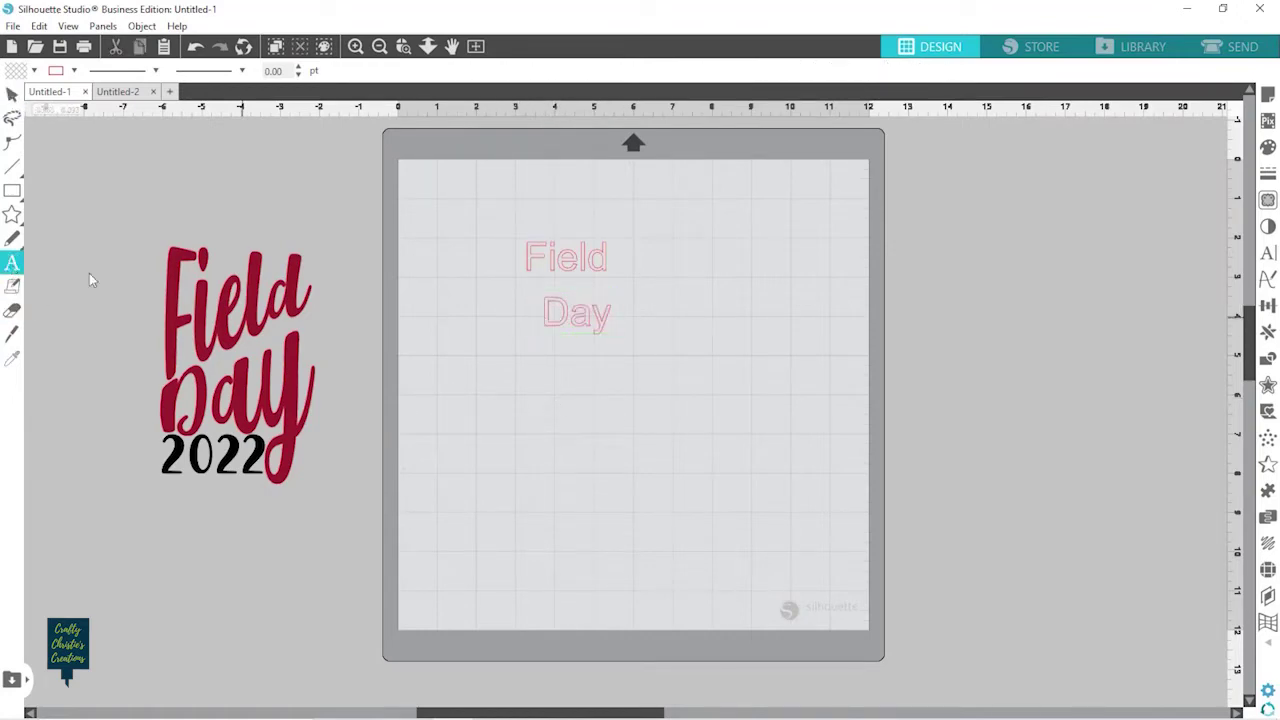
left_click(547, 365)
type("2022")
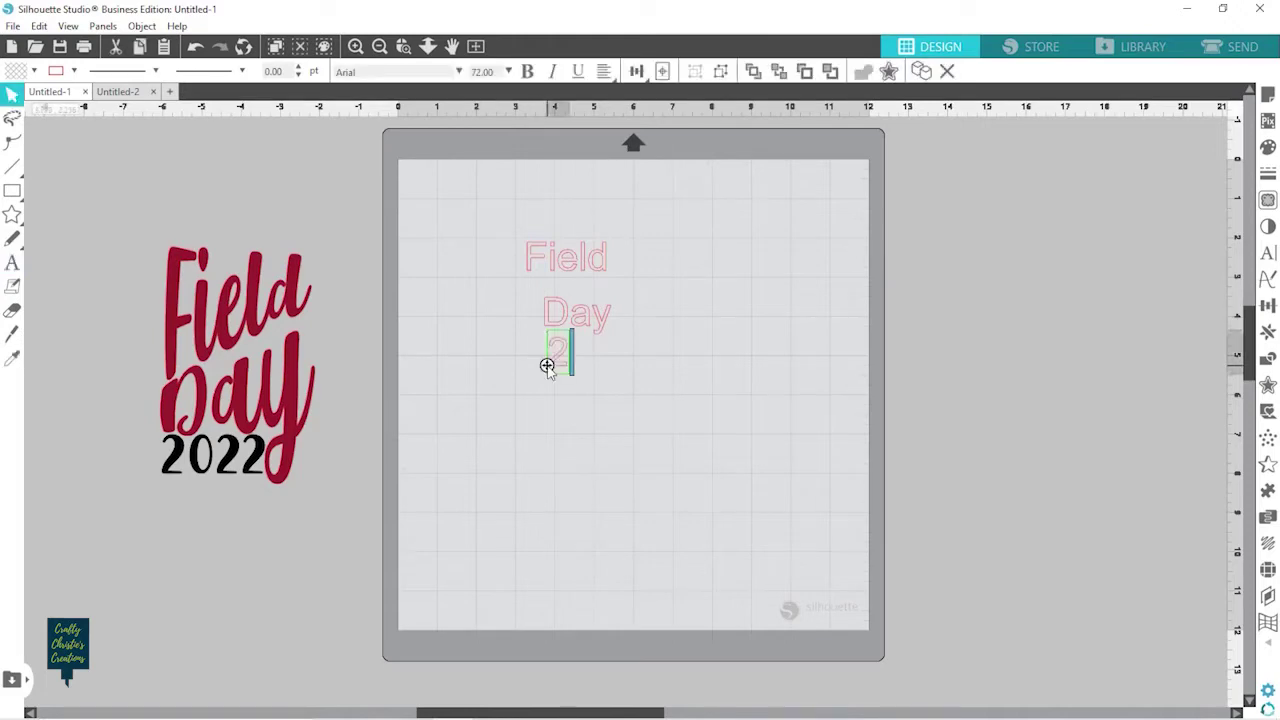
left_click(589, 420)
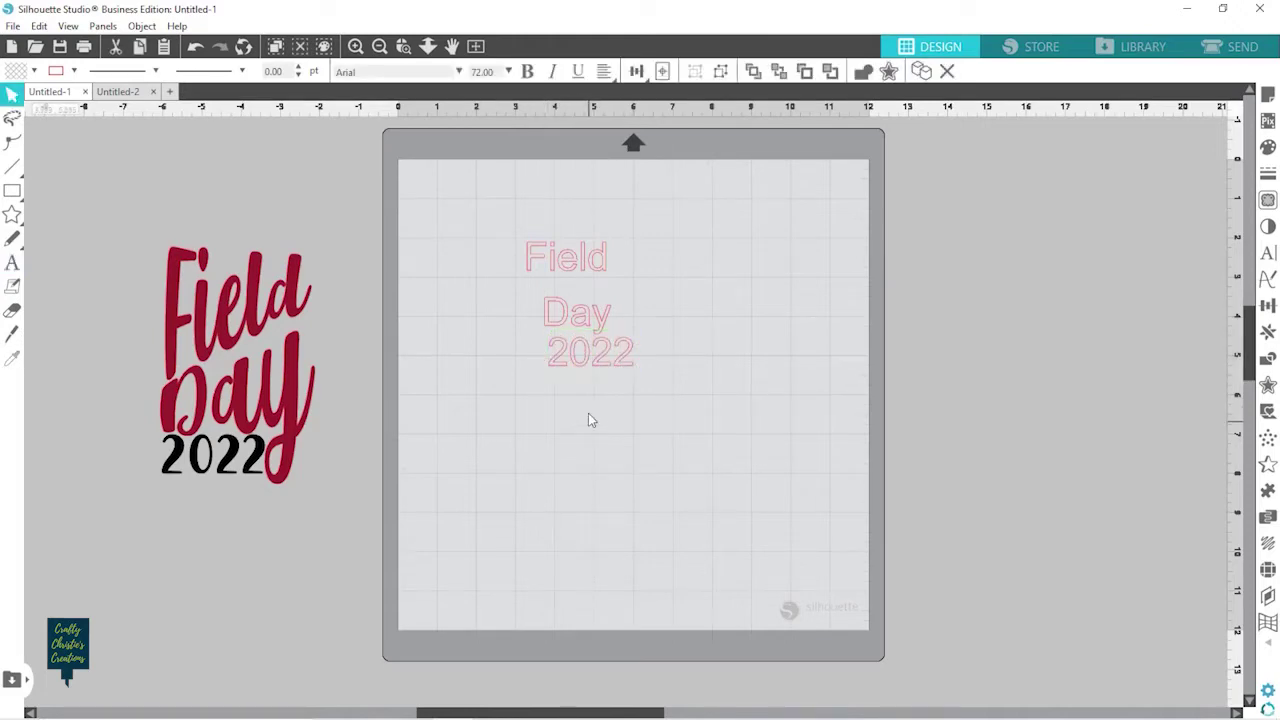
left_click_drag(490, 249, 640, 478)
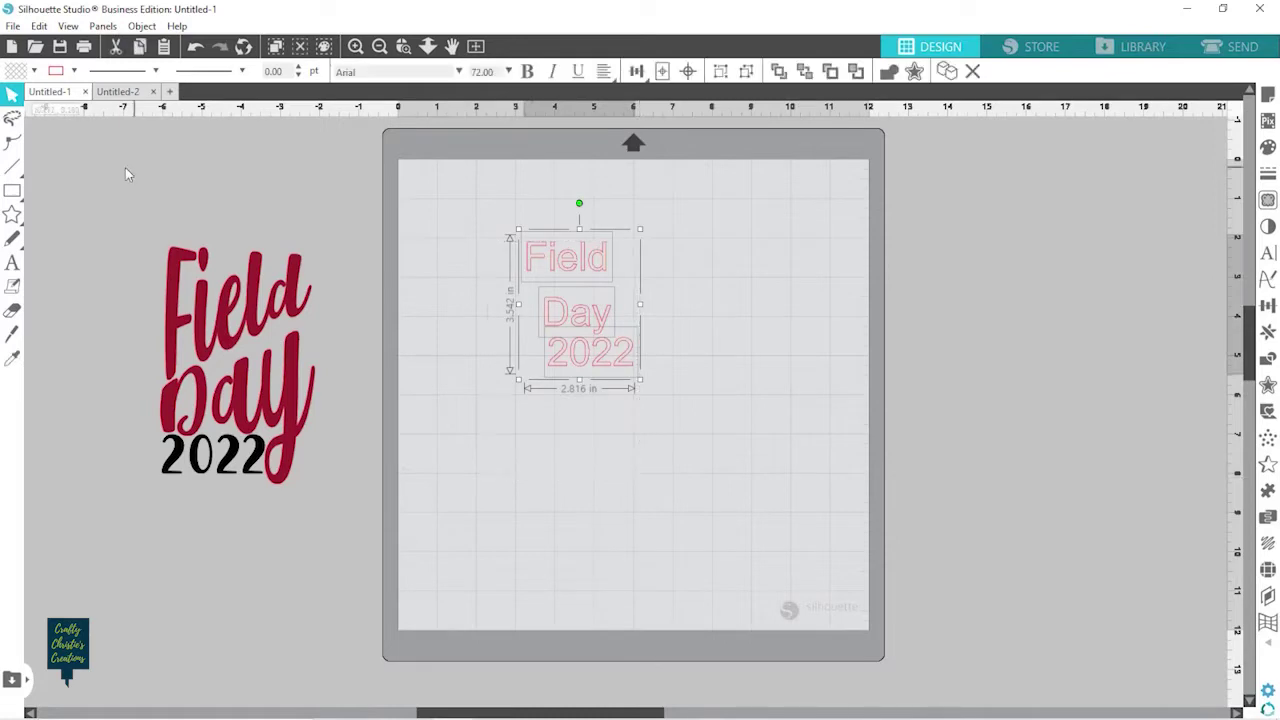
Give the text a black fill and no outline
left_click(34, 71)
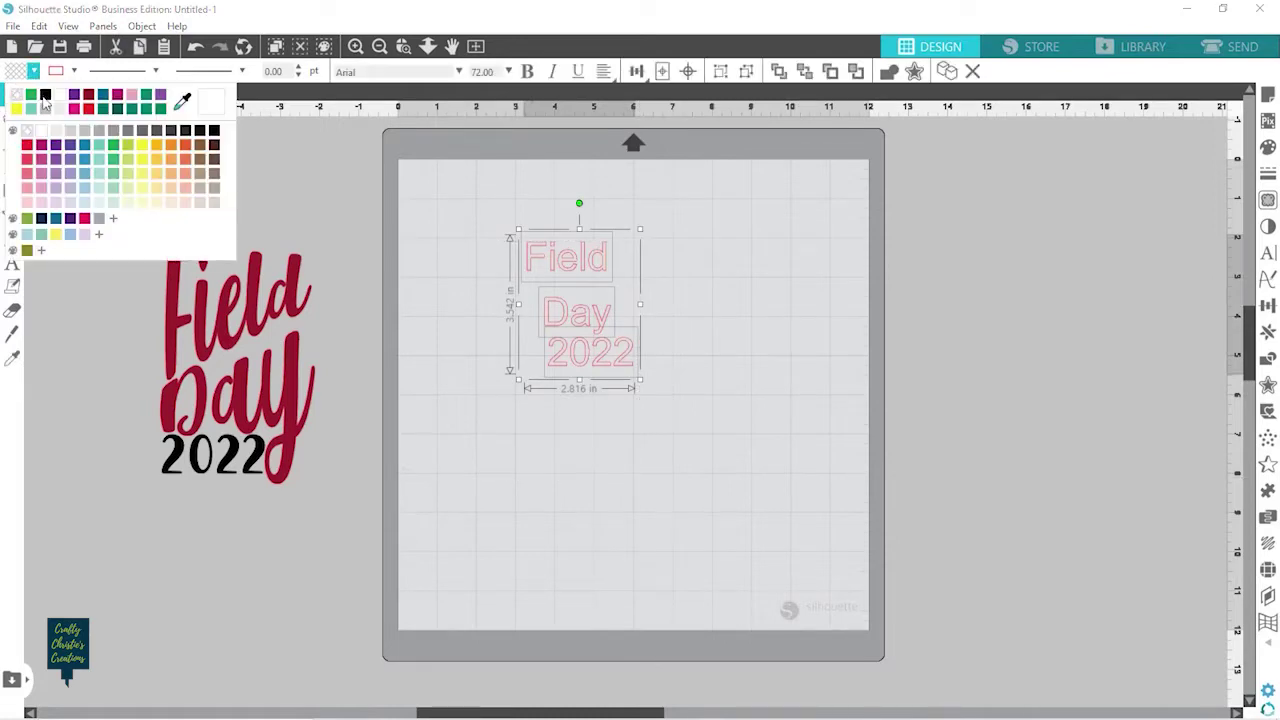
left_click(45, 96)
left_click(74, 71)
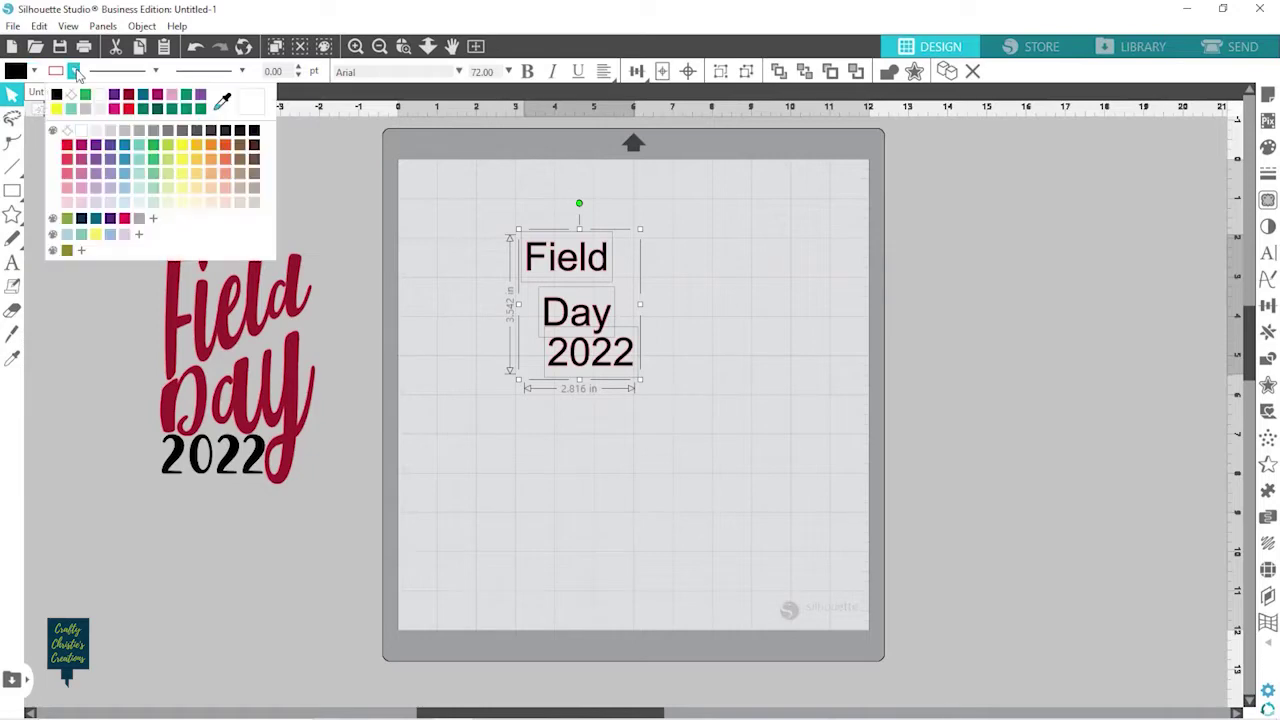
left_click(72, 101)
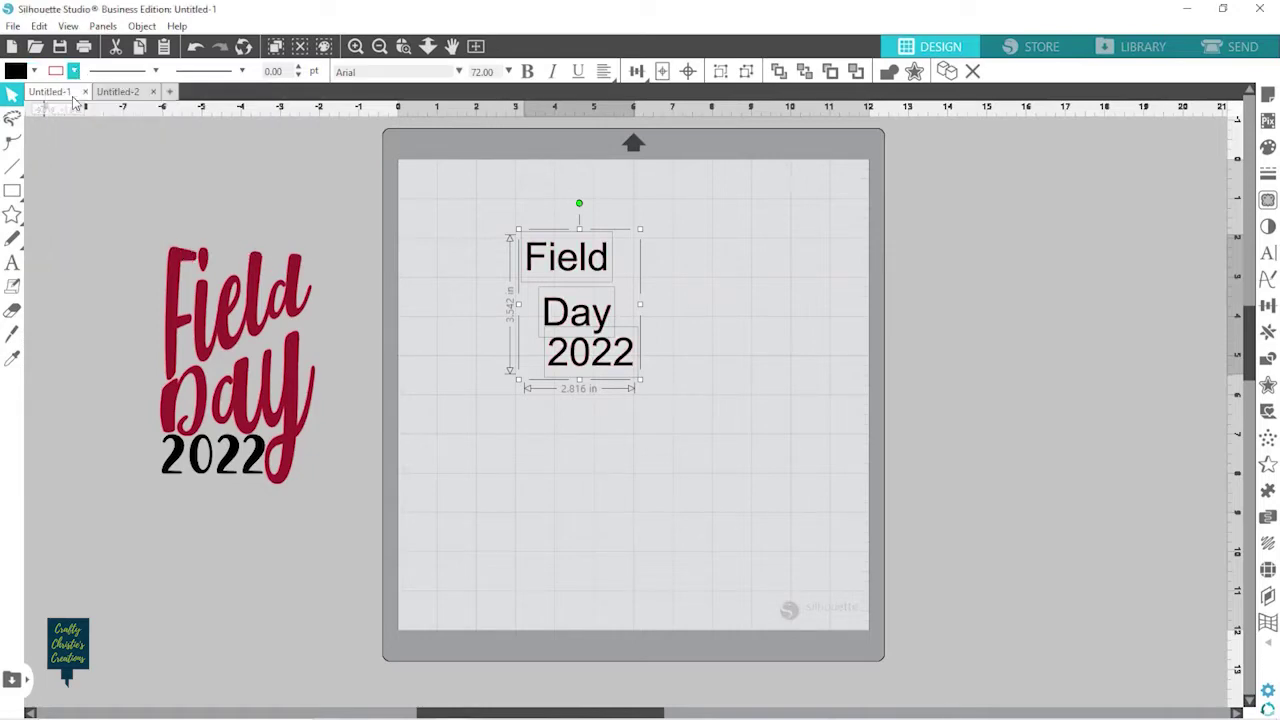
Set the text font to Mr Rabbit and nudge 2022 into place under Day
left_click(459, 72)
left_click_drag(556, 140, 557, 98)
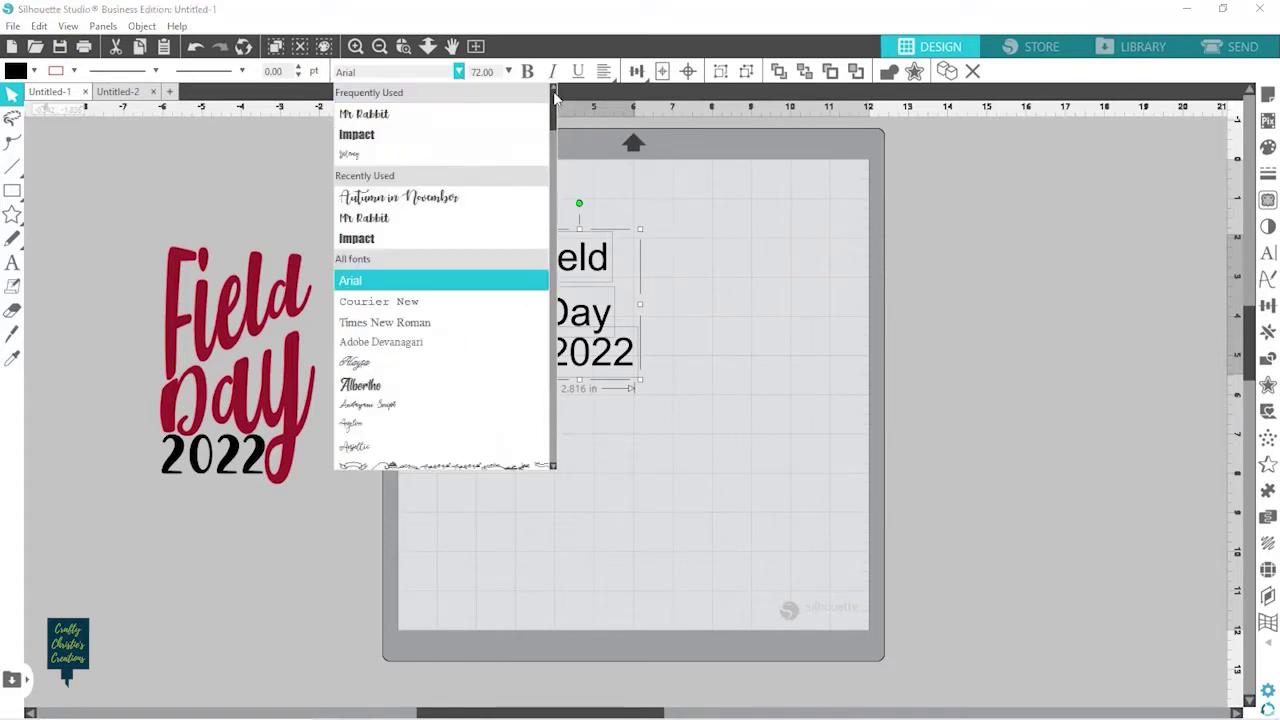
left_click(418, 115)
left_click(745, 357)
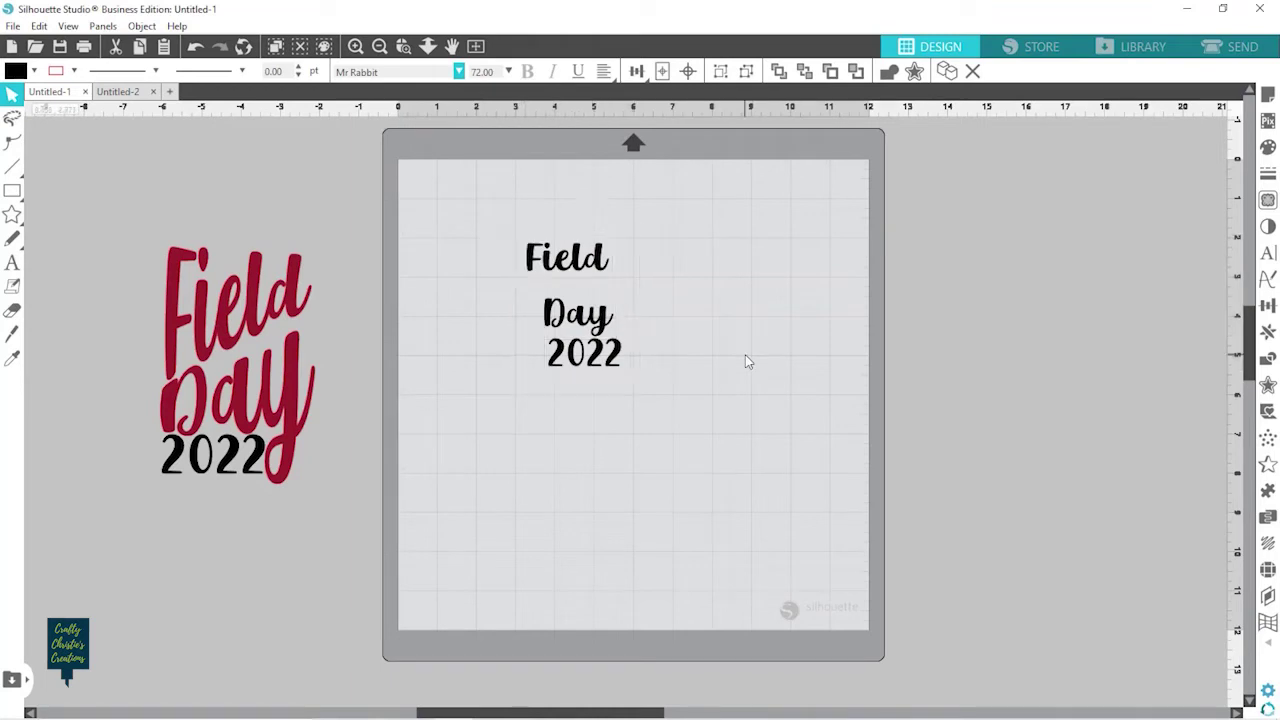
mouse_move(613, 365)
left_mouse_down()
mouse_move(461, 474)
mouse_move(590, 362)
left_mouse_up()
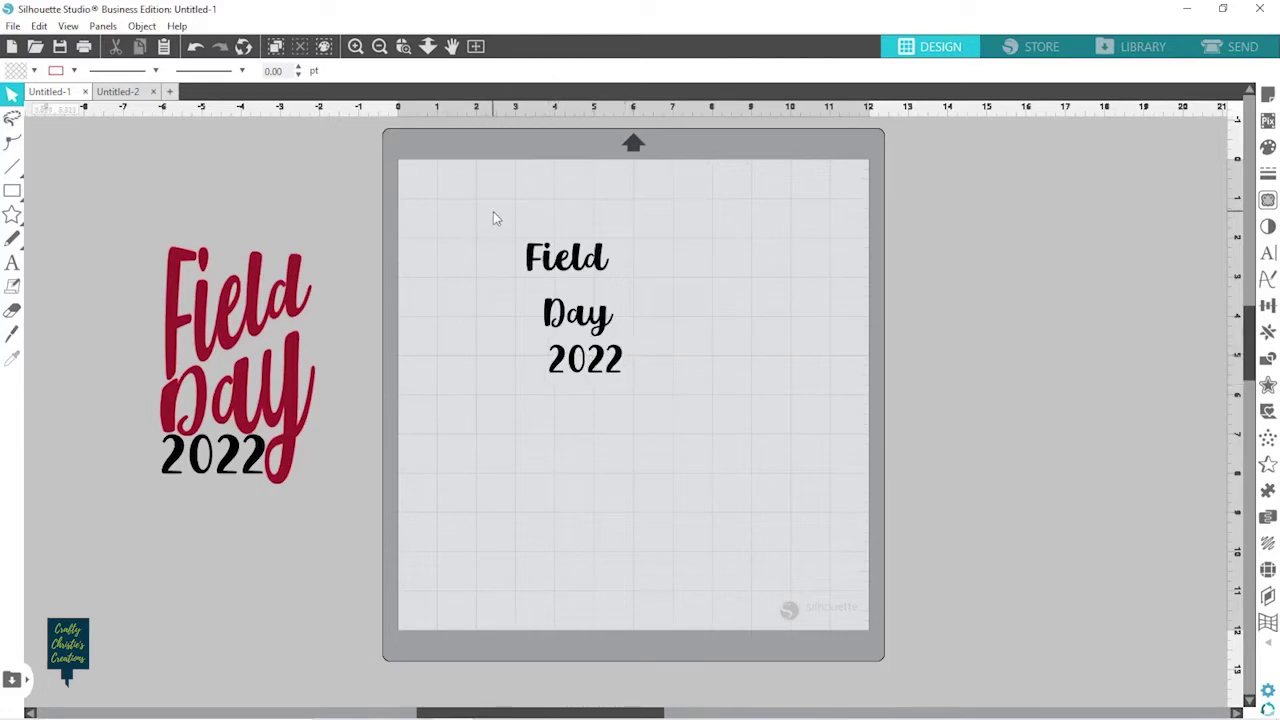
Scale up all three text lines together and move them down and right
left_click_drag(493, 211, 649, 433)
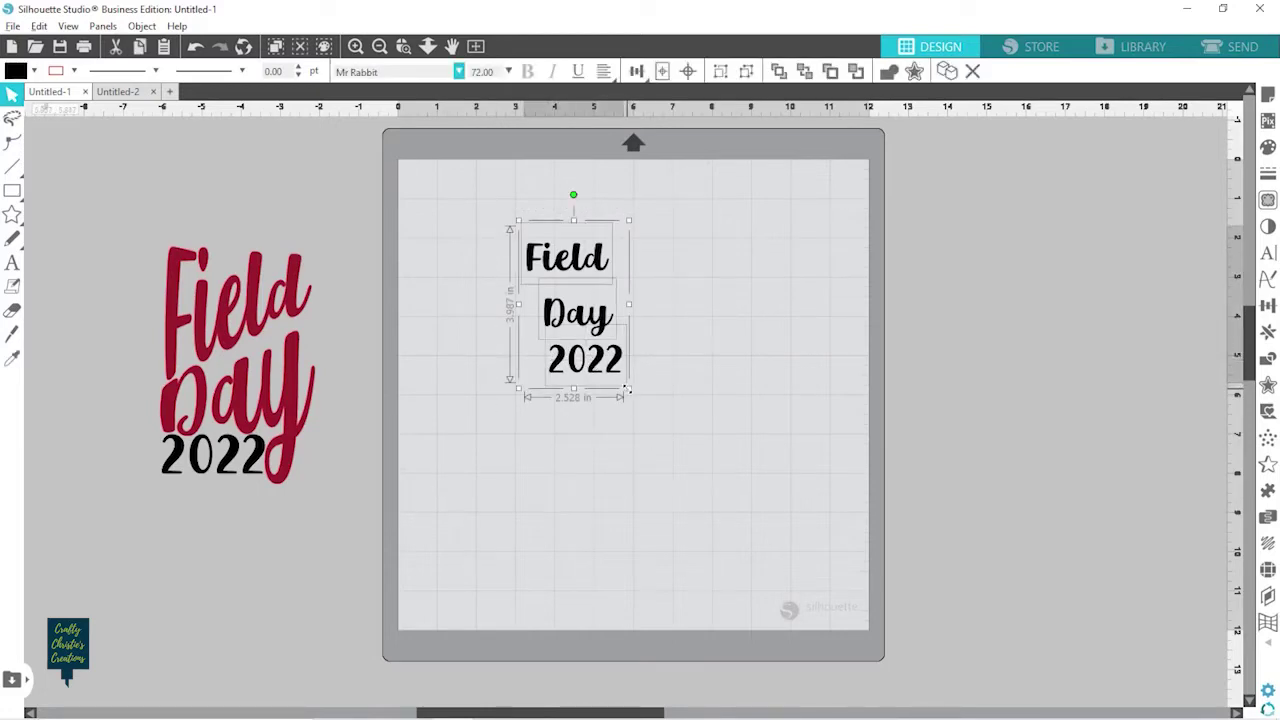
left_click_drag(627, 389, 684, 478)
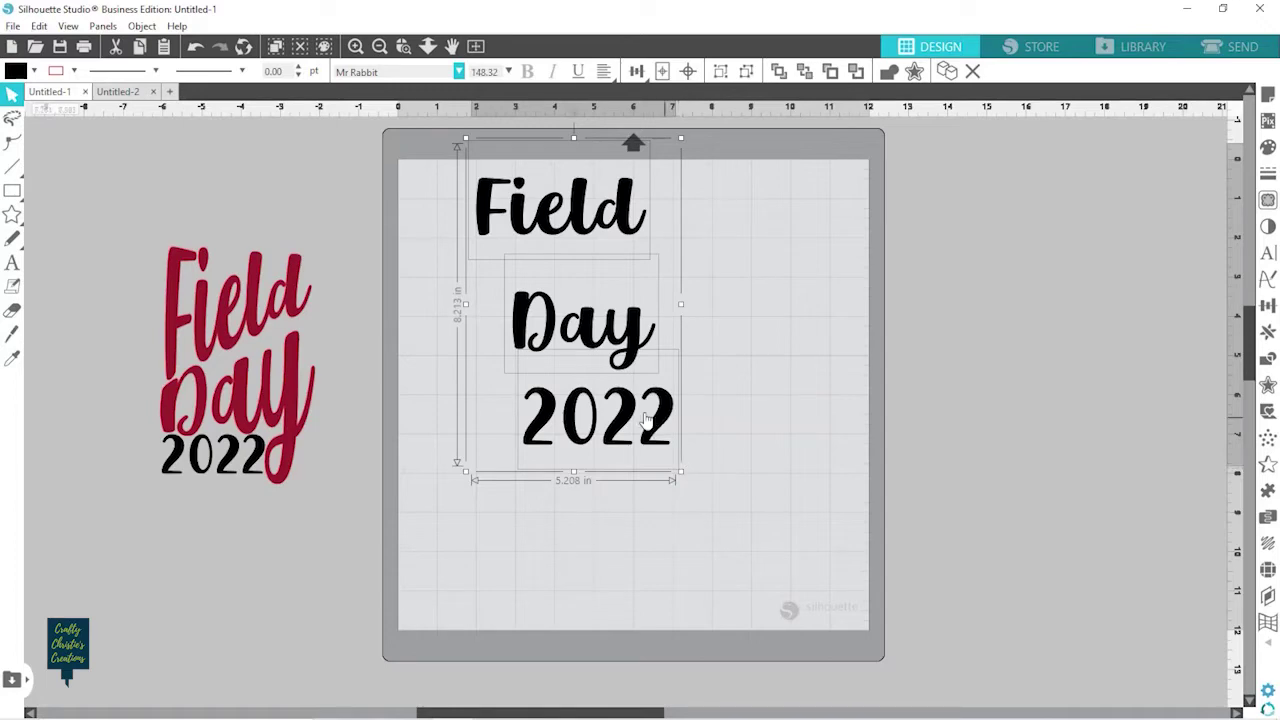
left_click_drag(667, 422, 738, 478)
left_click(809, 451)
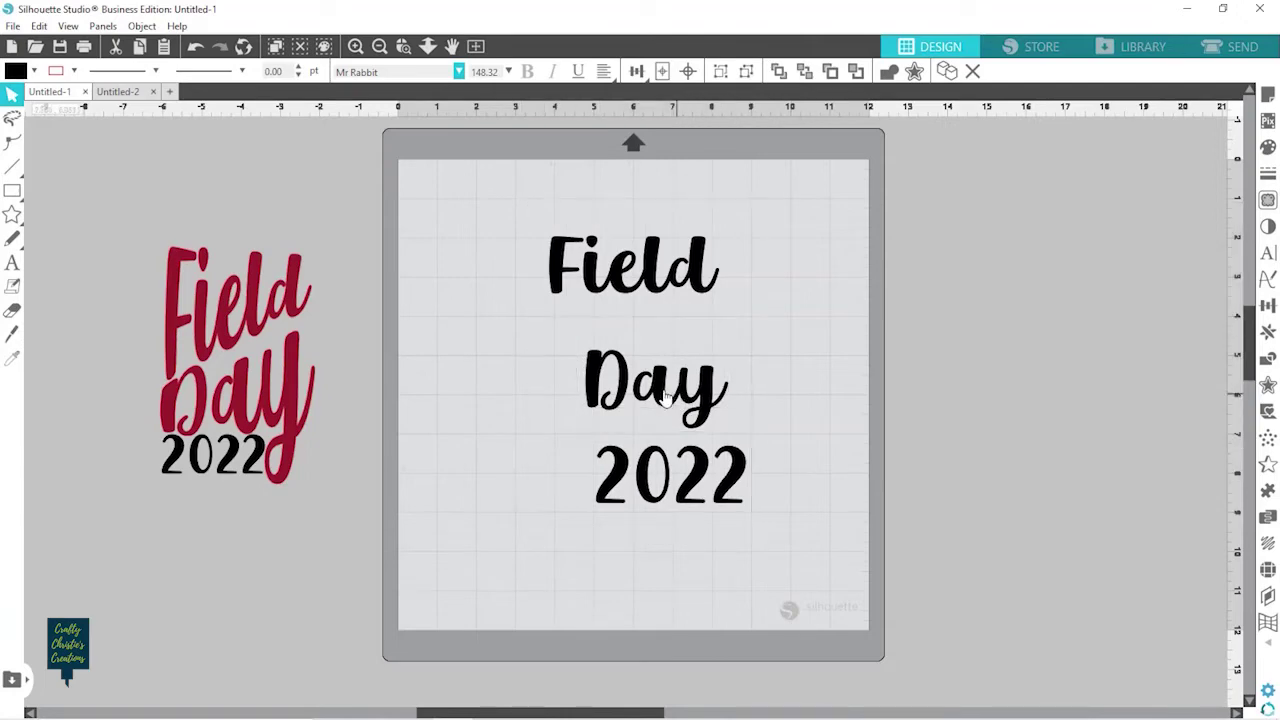
Tuck Day closely under Field and move 2022 to the lower left of the mat
left_click_drag(655, 386, 637, 361)
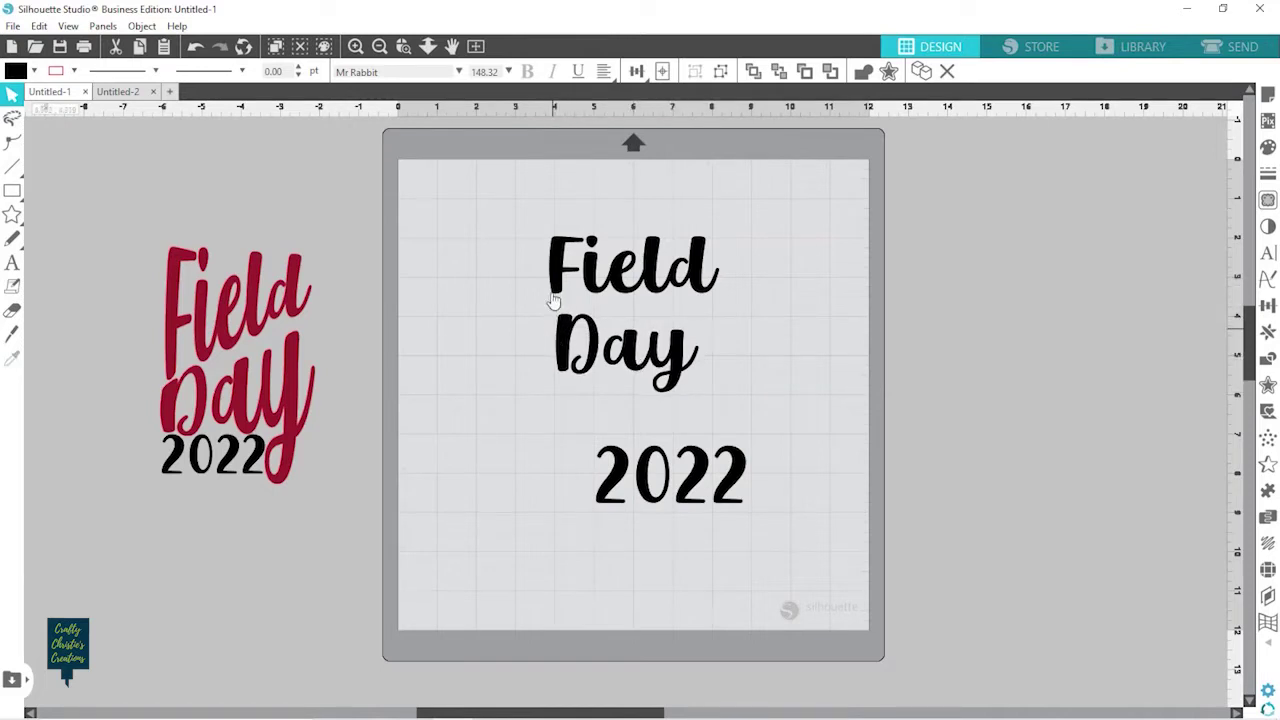
left_click_drag(587, 284, 600, 287)
left_click(549, 248)
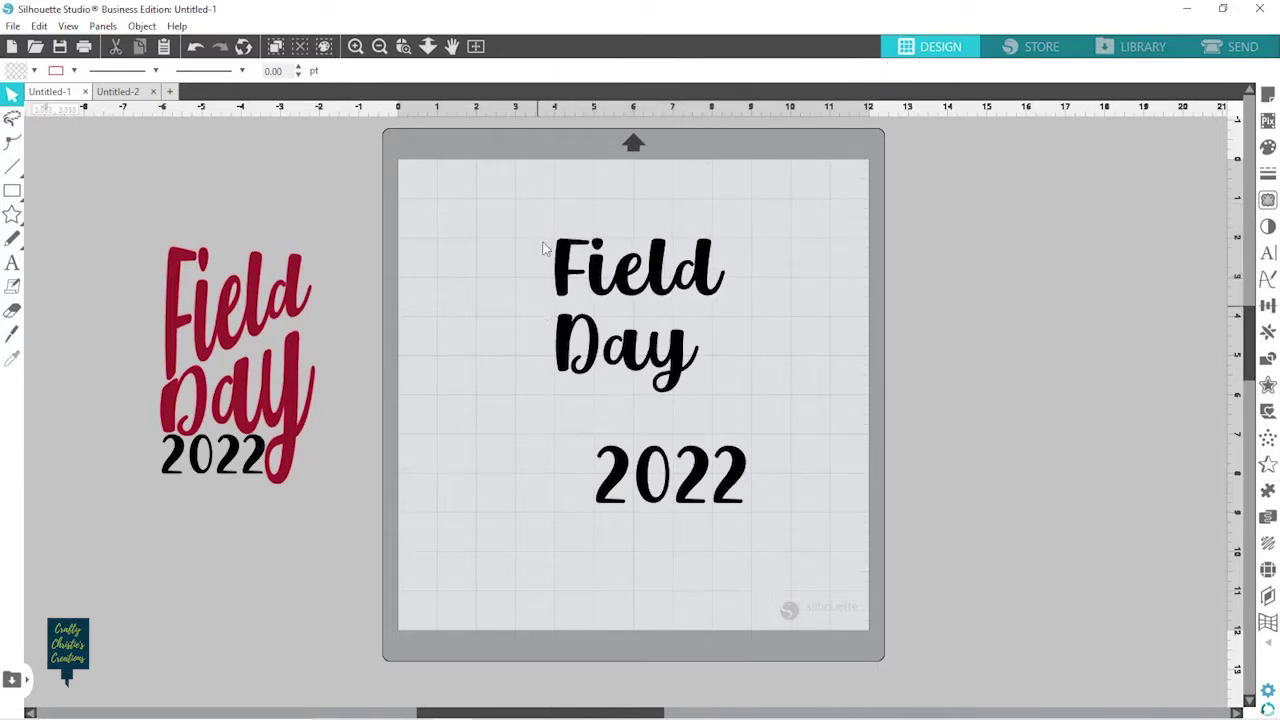
left_click_drag(591, 345, 592, 340)
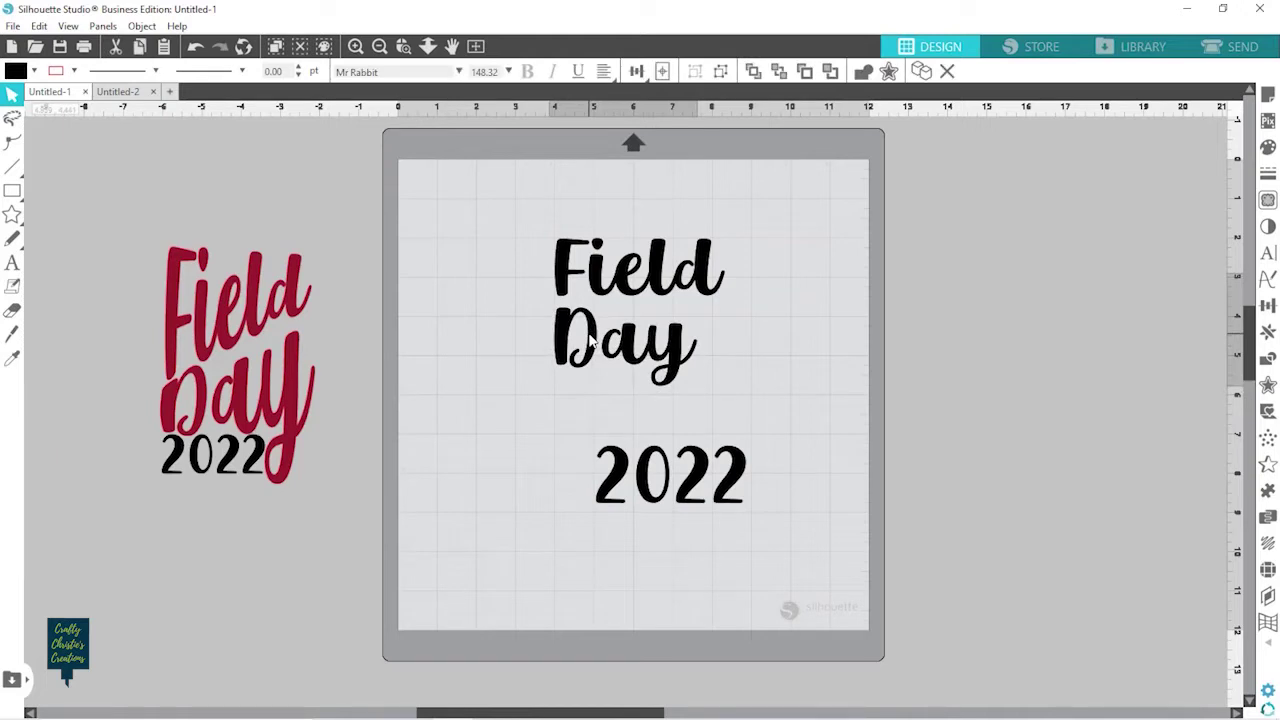
left_click(610, 410)
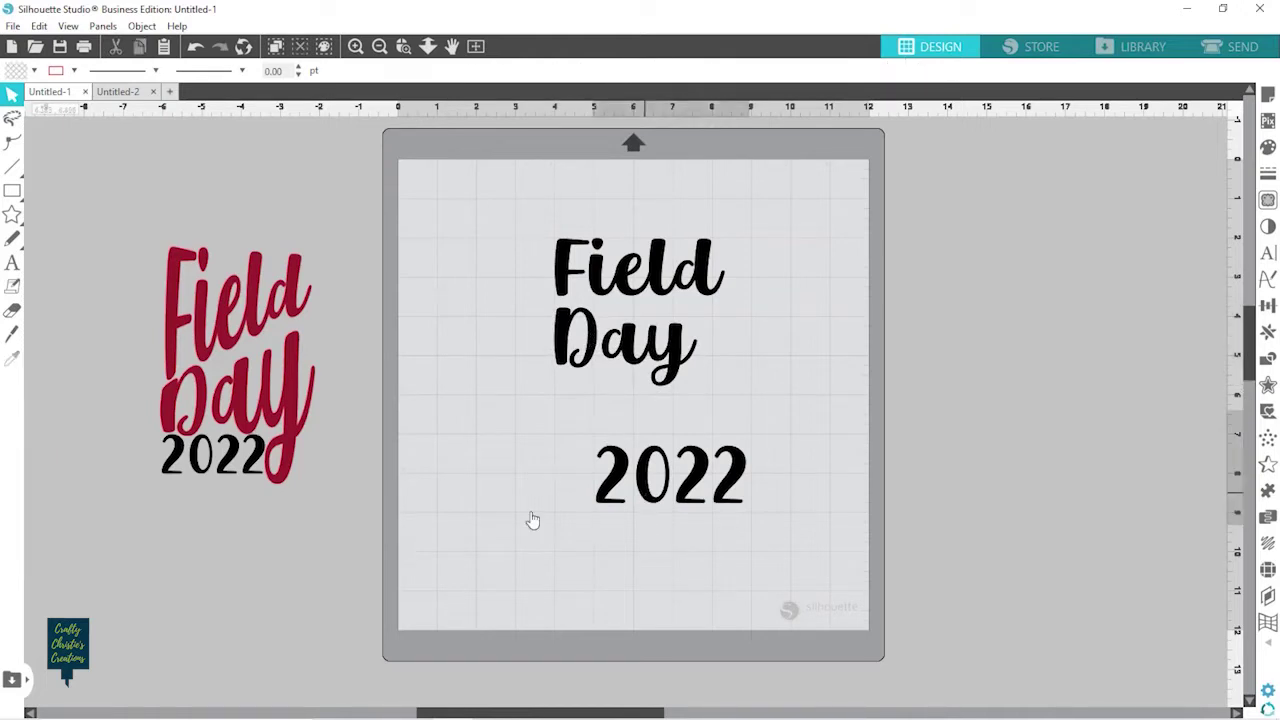
left_click_drag(660, 475, 517, 525)
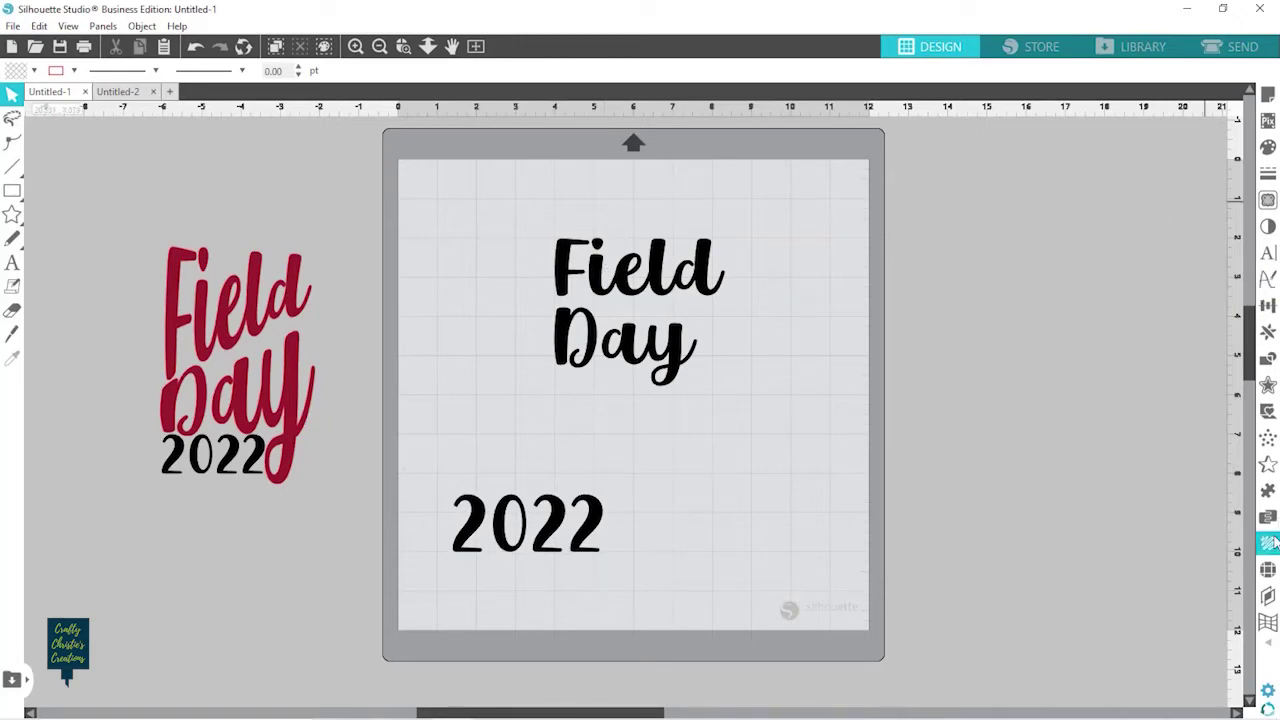
Apply the first ABC warp template to Field
left_click(1268, 624)
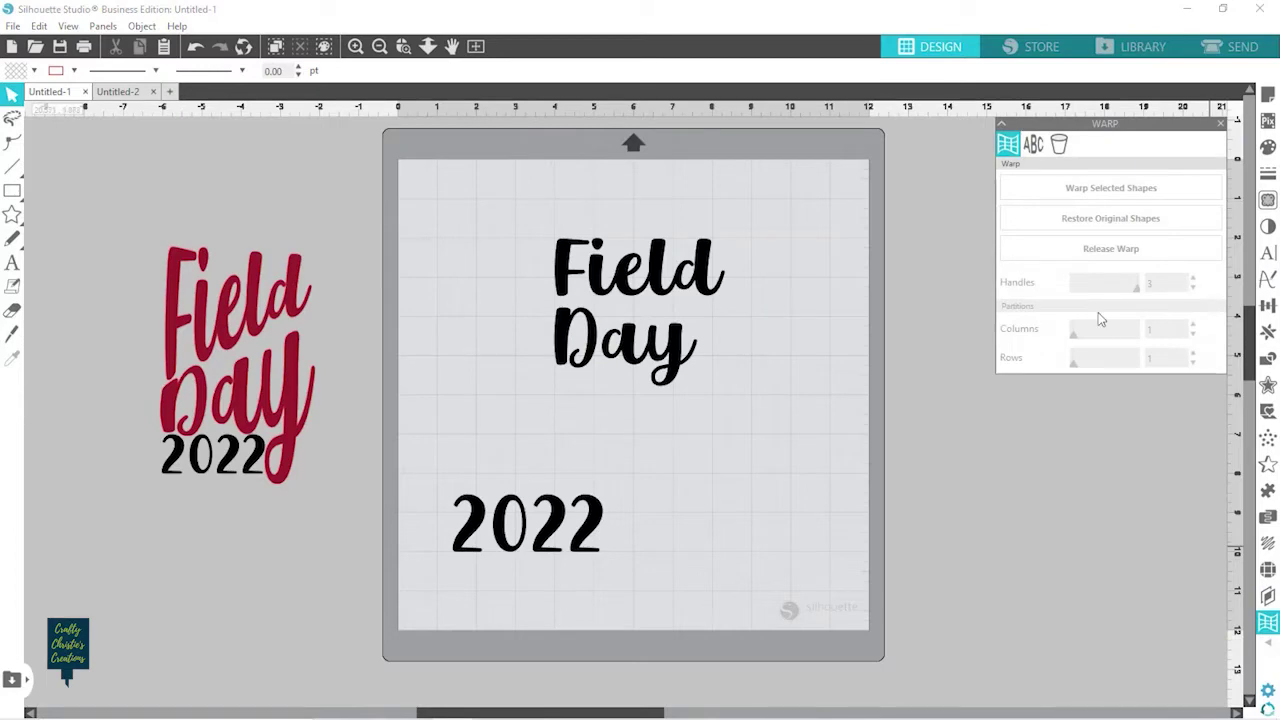
left_click(1033, 143)
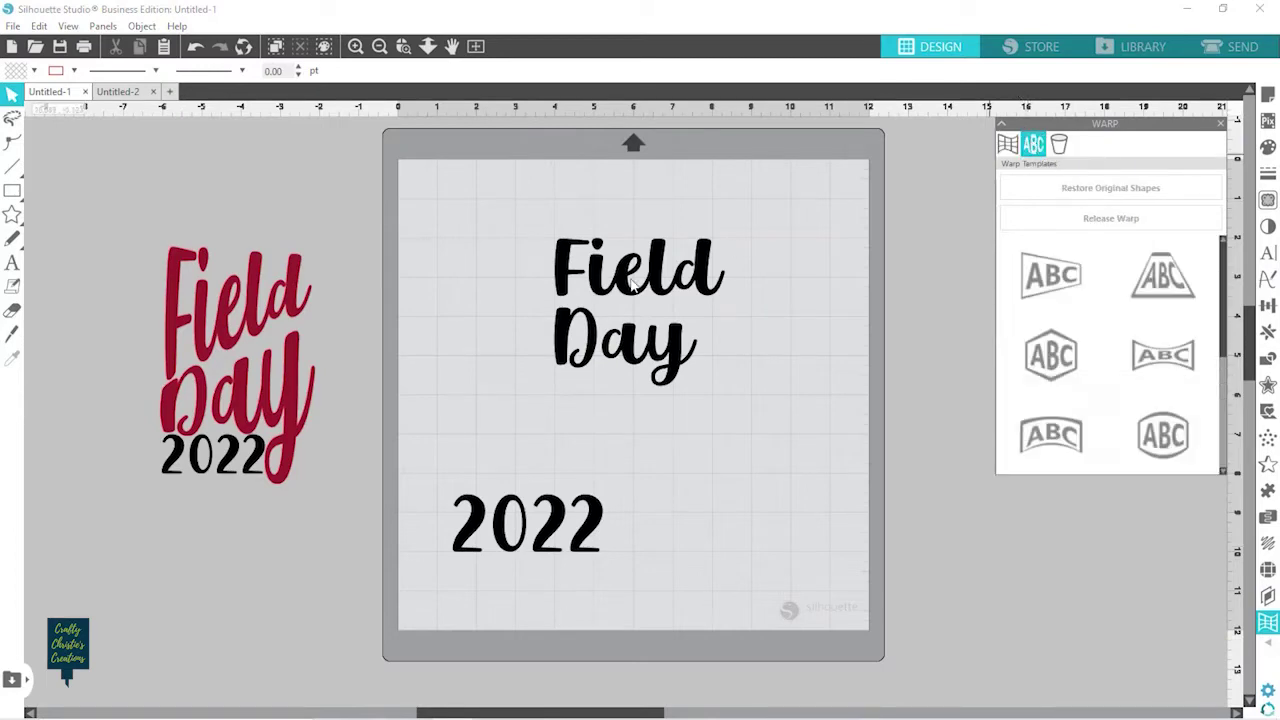
left_click(675, 270)
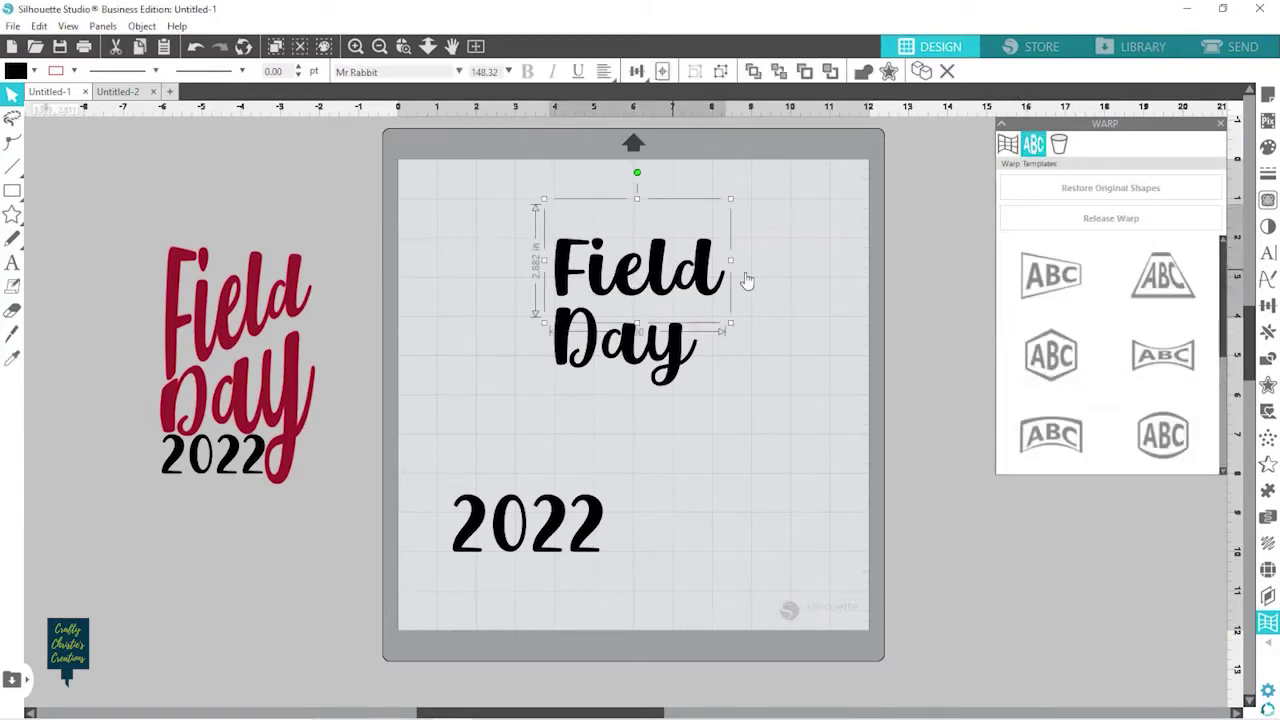
left_click(1051, 278)
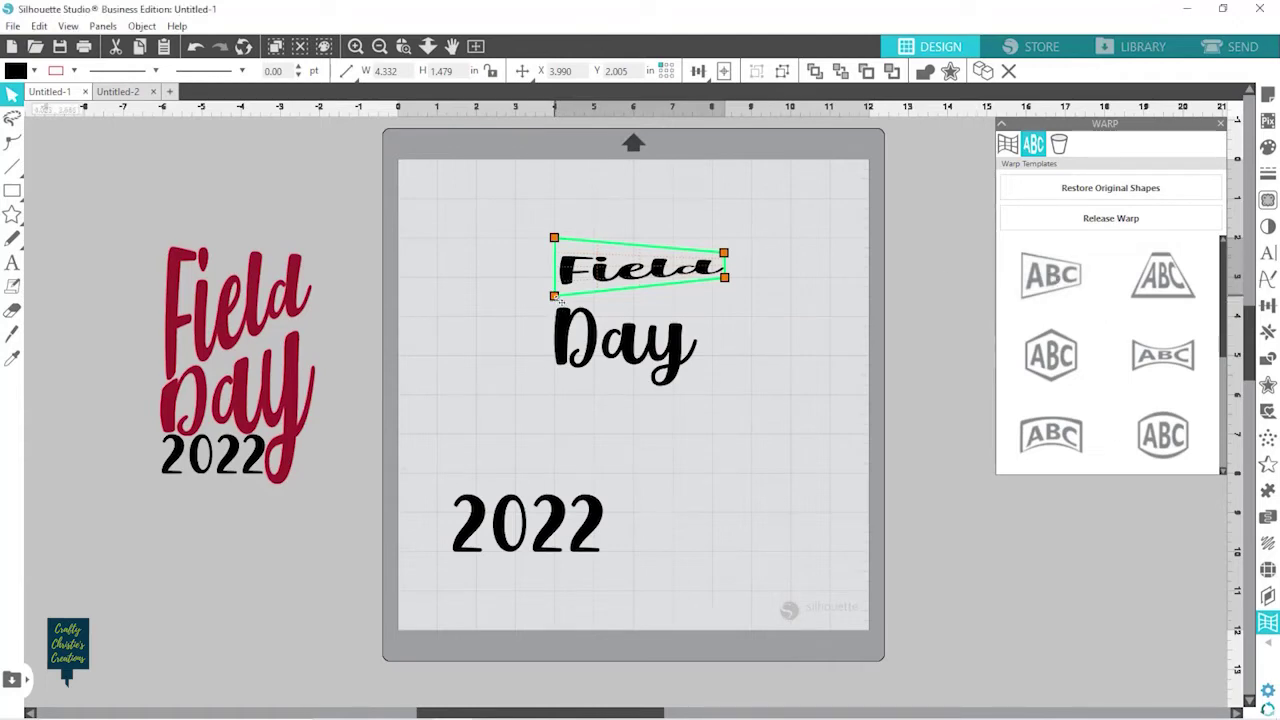
Stretch Field's left envelope handles outward so it tapers toward the right
left_click_drag(555, 297, 556, 364)
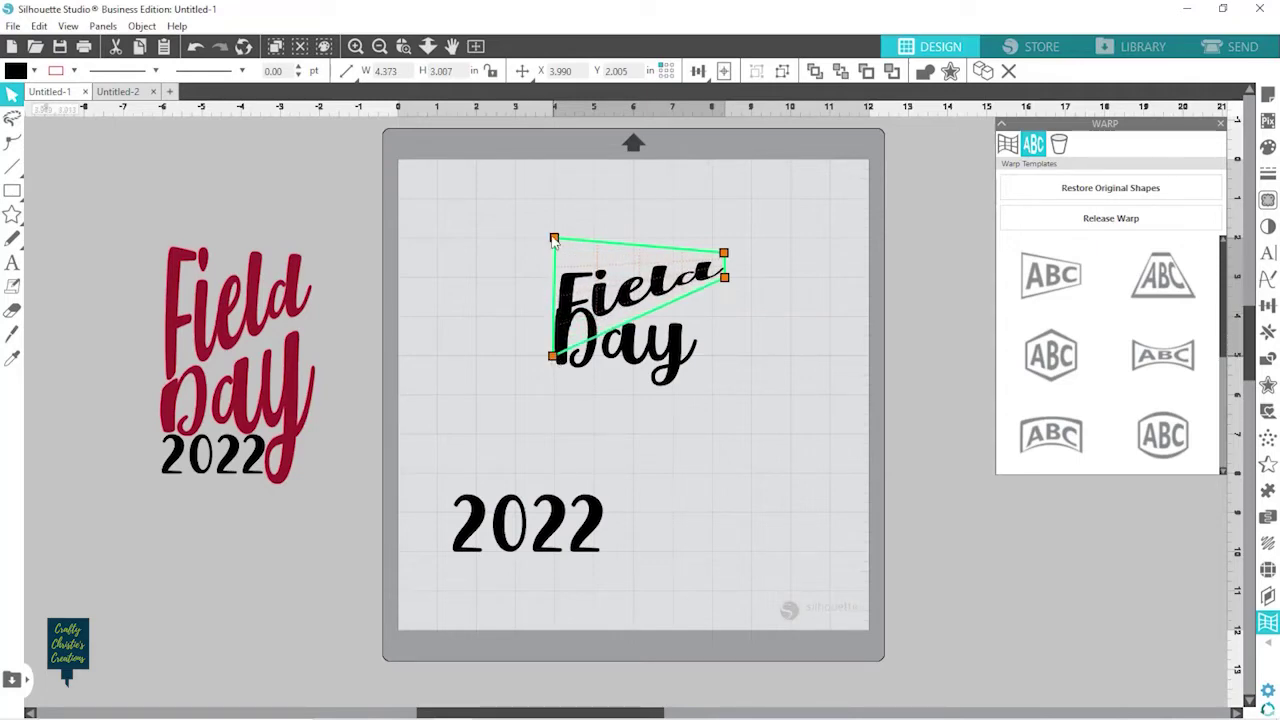
left_click_drag(557, 235, 557, 160)
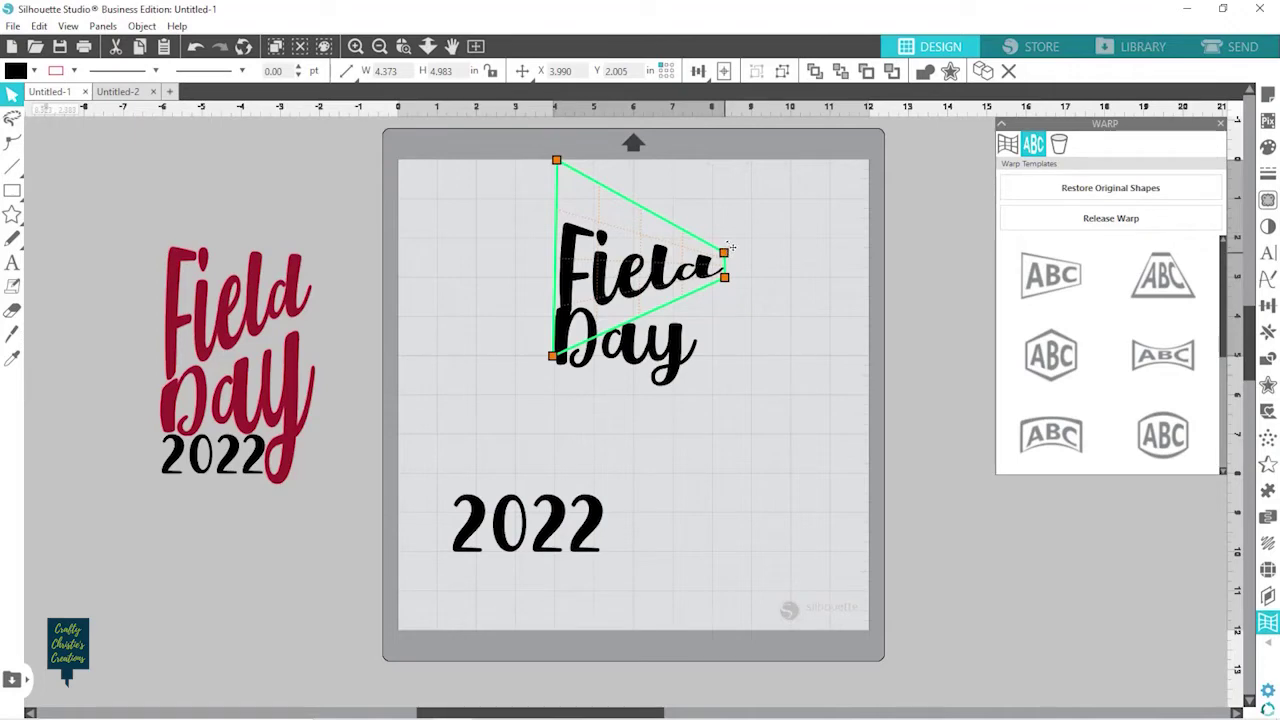
left_click_drag(726, 251, 727, 240)
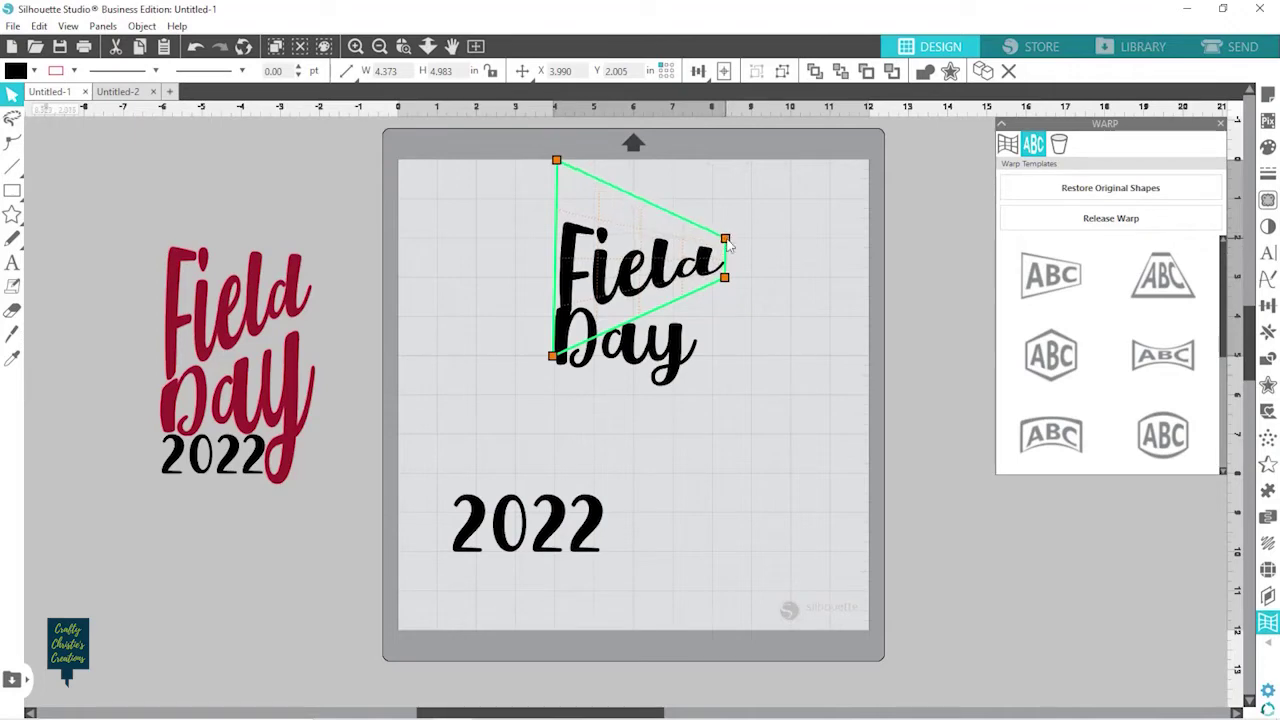
left_click(722, 381)
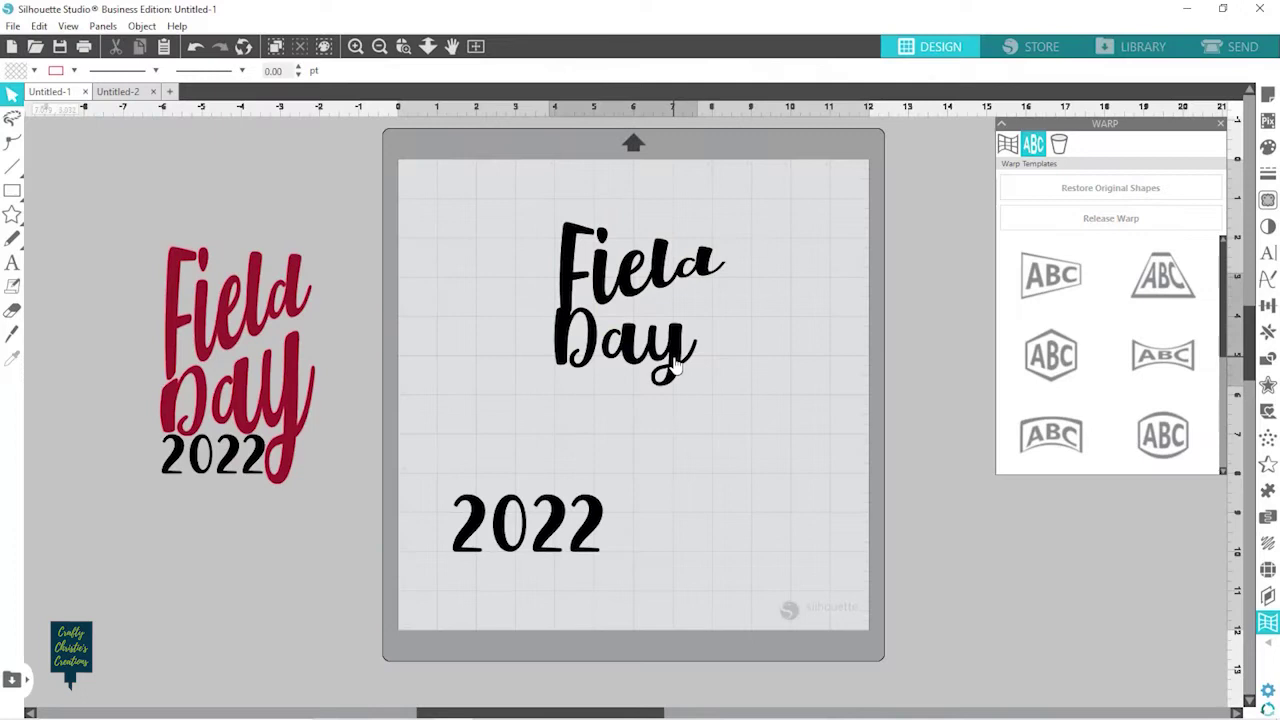
Apply the ABC warp template to Day and pull its left corners closer together
left_click(683, 367)
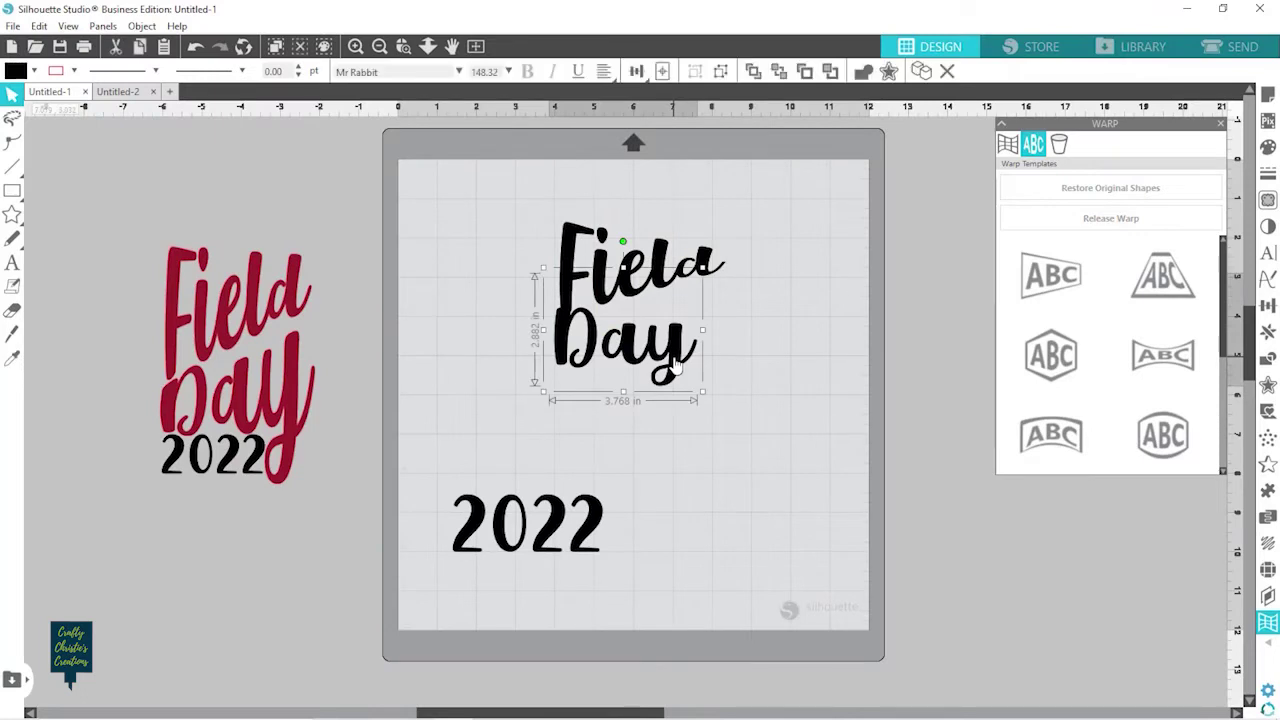
left_click(1048, 283)
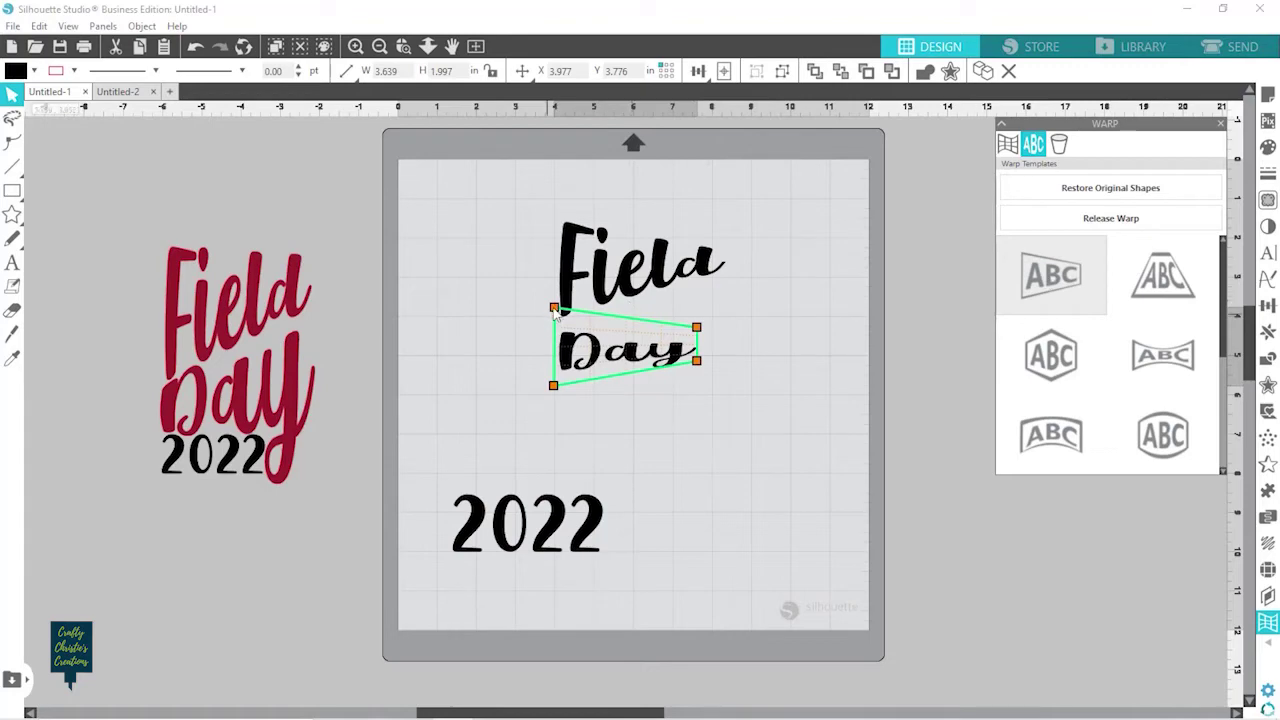
left_click_drag(554, 307, 556, 322)
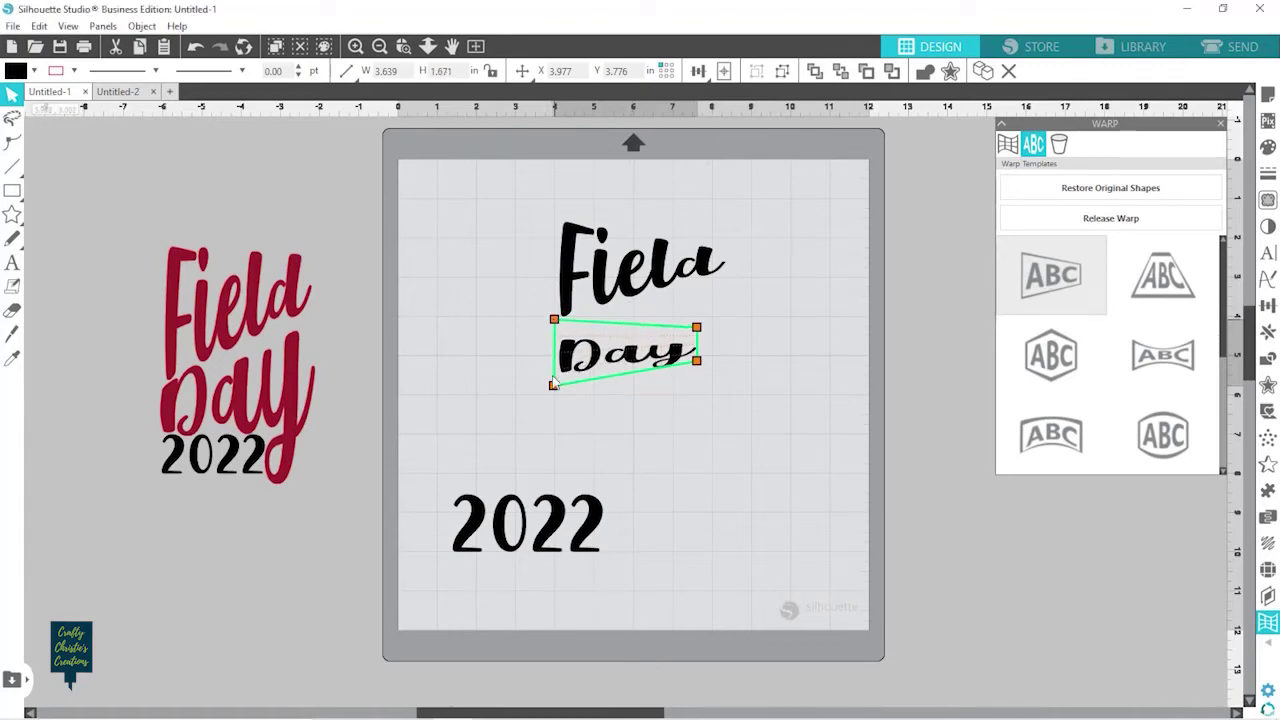
left_click_drag(558, 391, 557, 362)
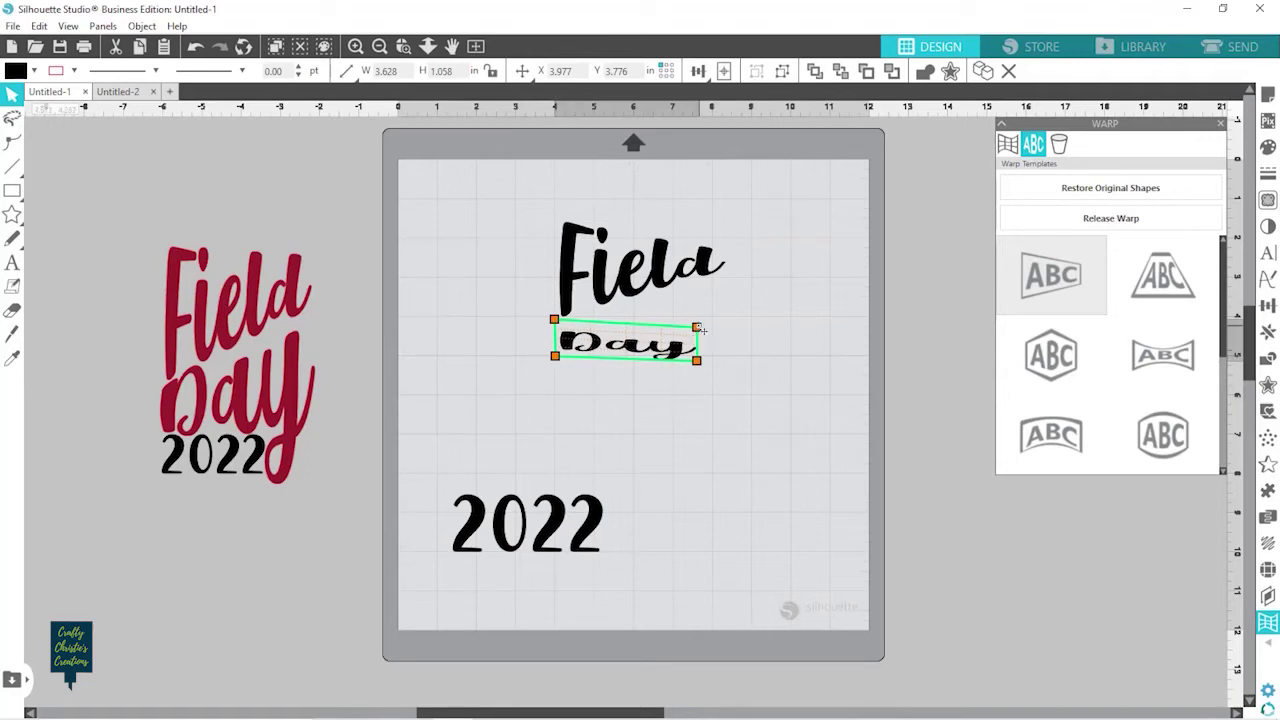
Stretch Day's right-side handles so it grows much taller toward the right
left_click_drag(707, 290, 716, 242)
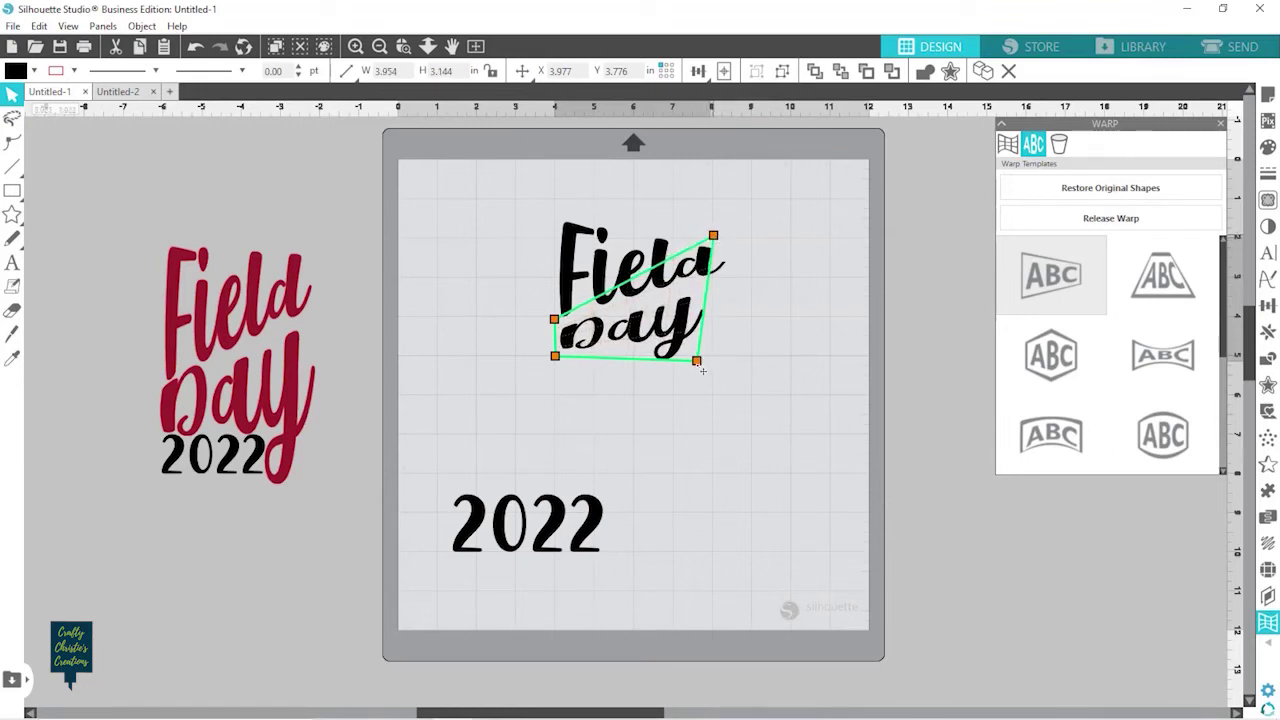
left_click_drag(698, 361, 713, 441)
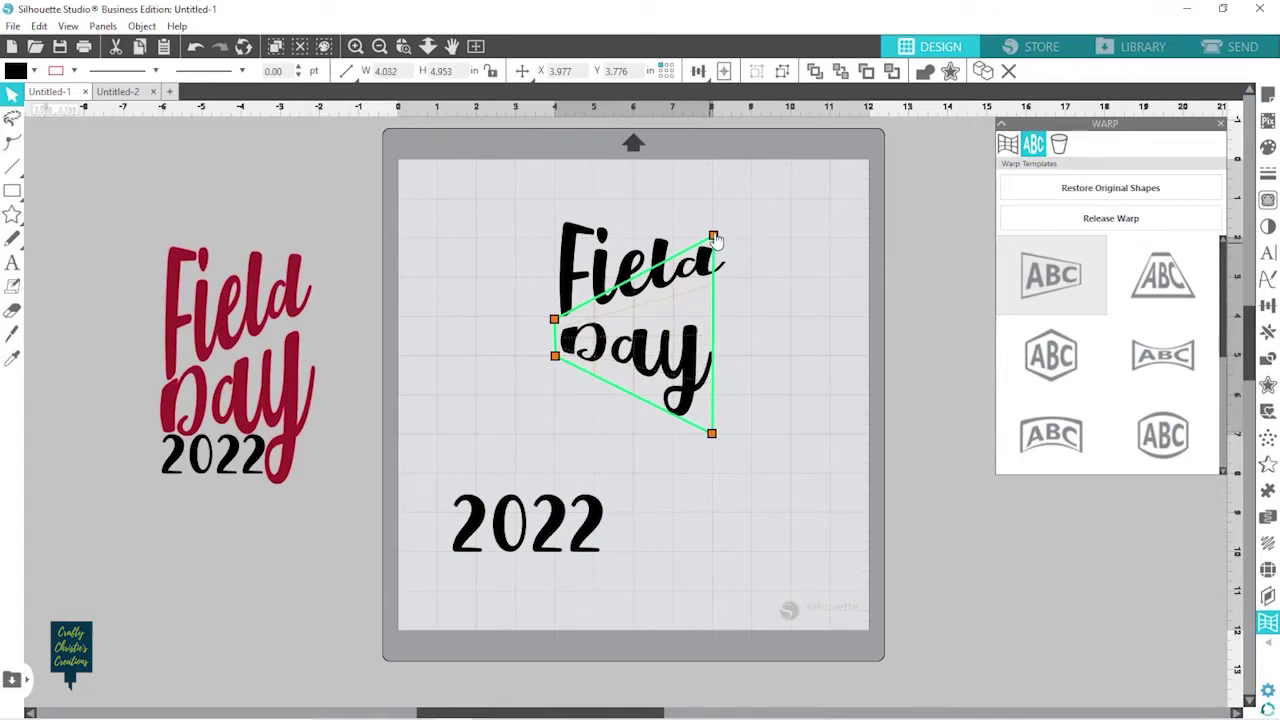
left_click_drag(714, 236, 712, 201)
left_click_drag(713, 203, 716, 161)
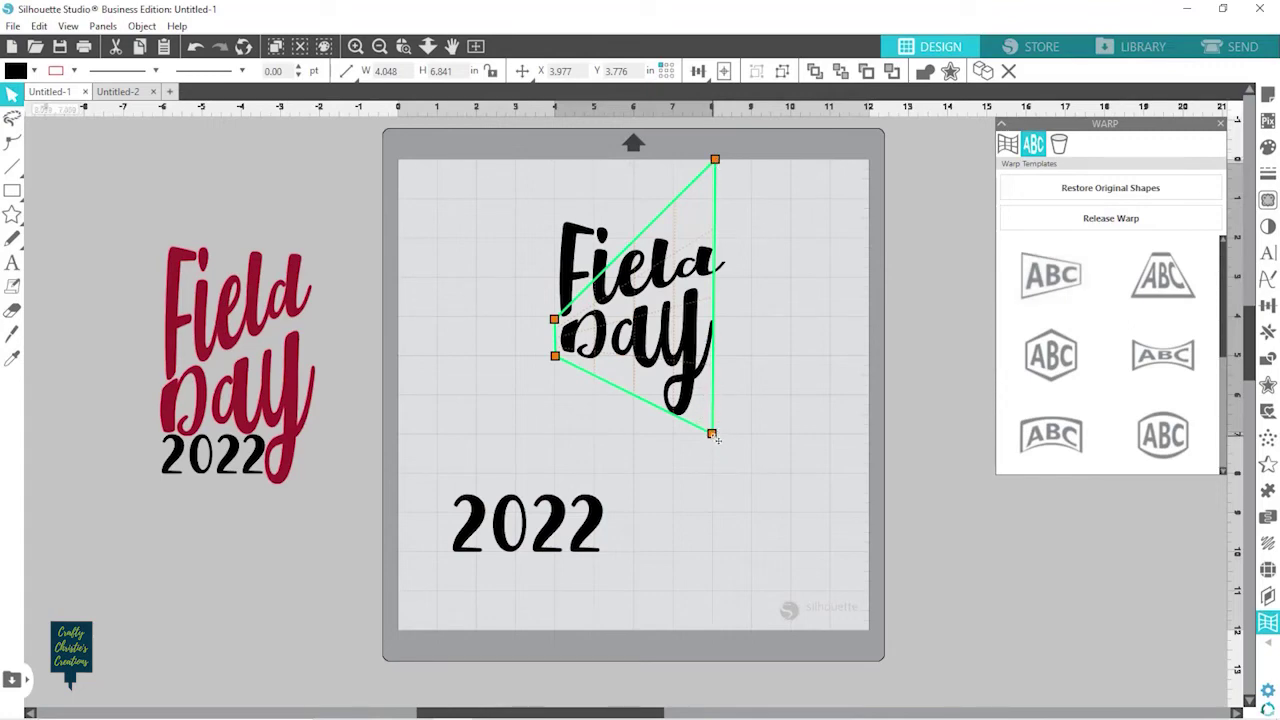
left_click(788, 413)
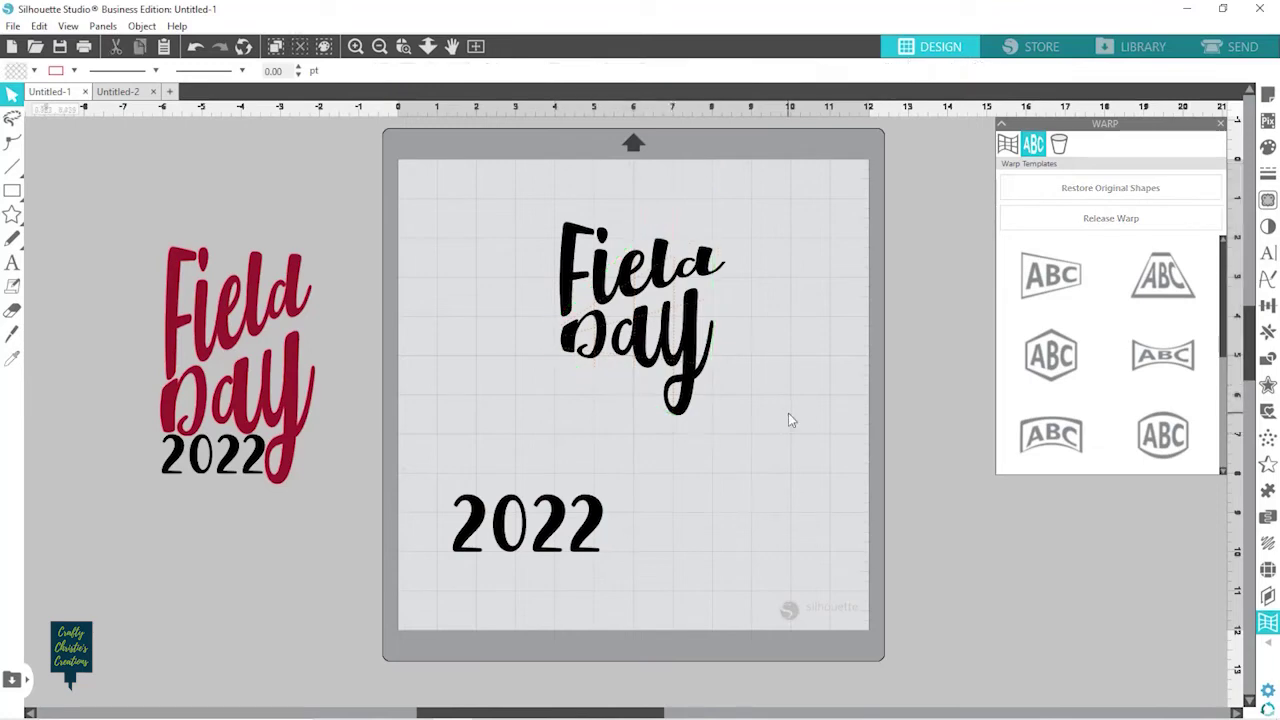
Shrink 2022 to fit beneath Day, then marquee-select the whole design
left_click(687, 358)
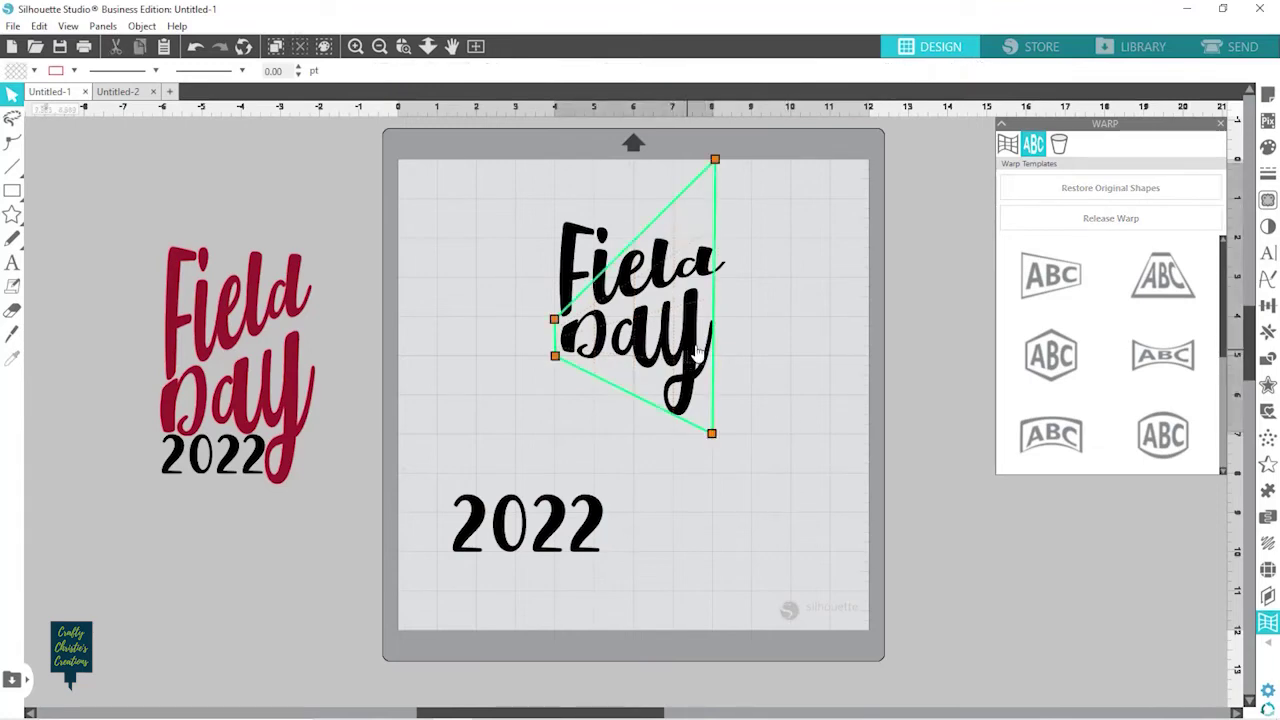
left_click(754, 358)
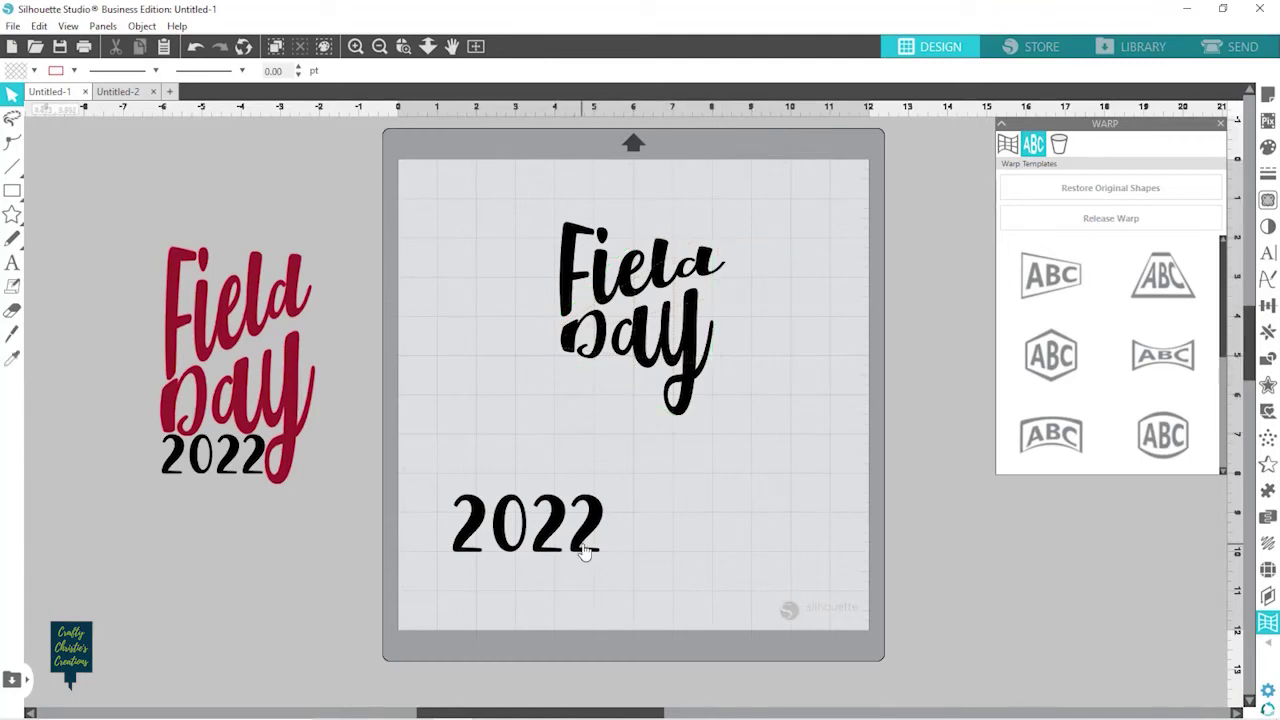
left_click(583, 551)
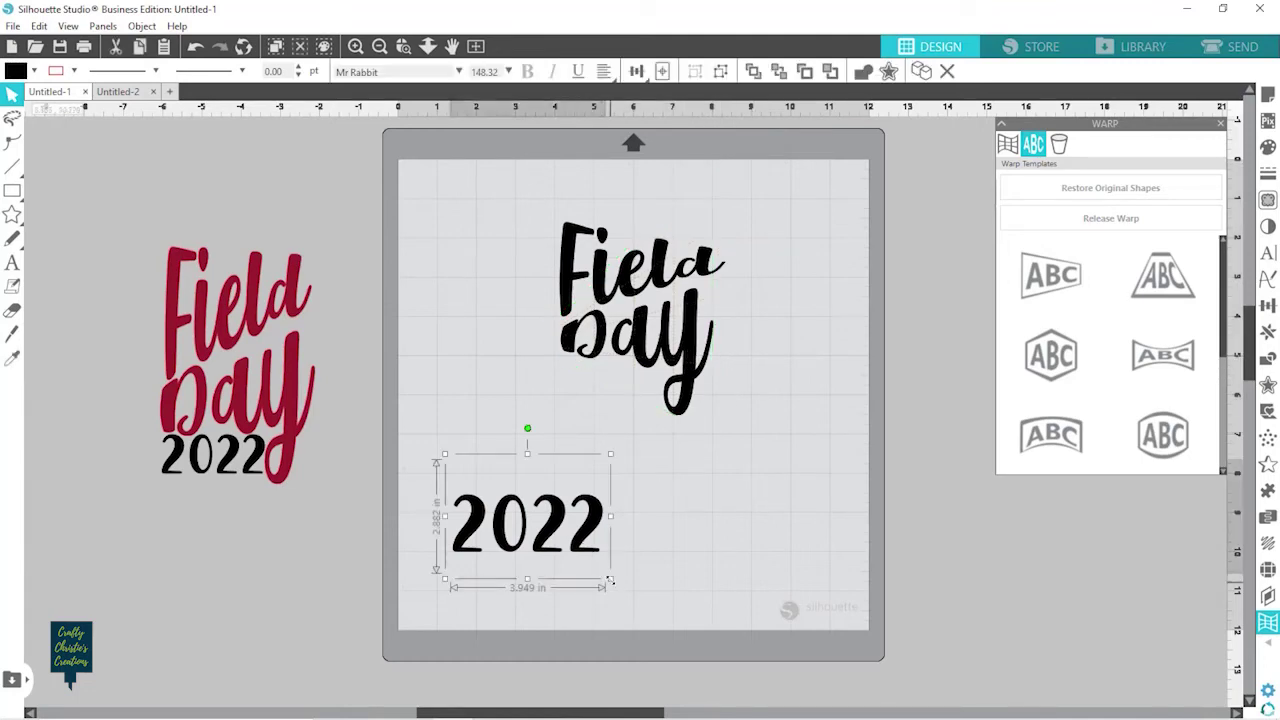
left_click_drag(610, 580, 654, 399)
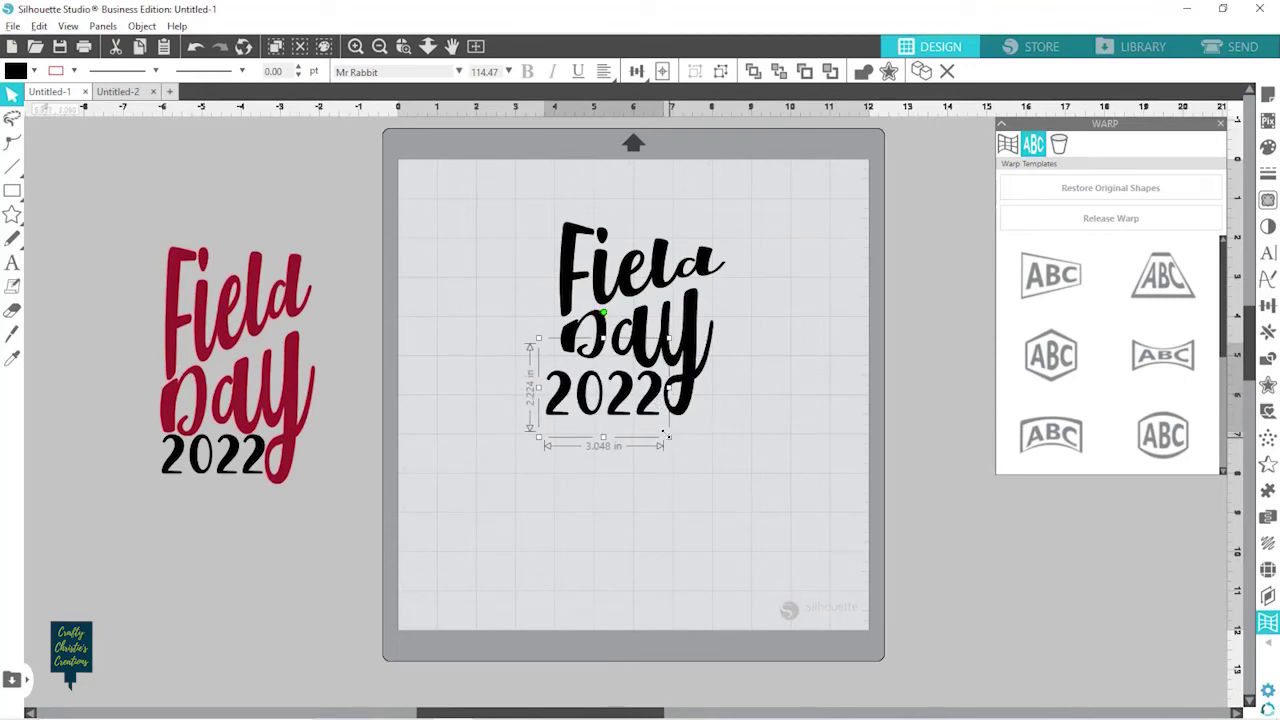
left_click_drag(666, 437, 642, 396)
left_click(760, 484)
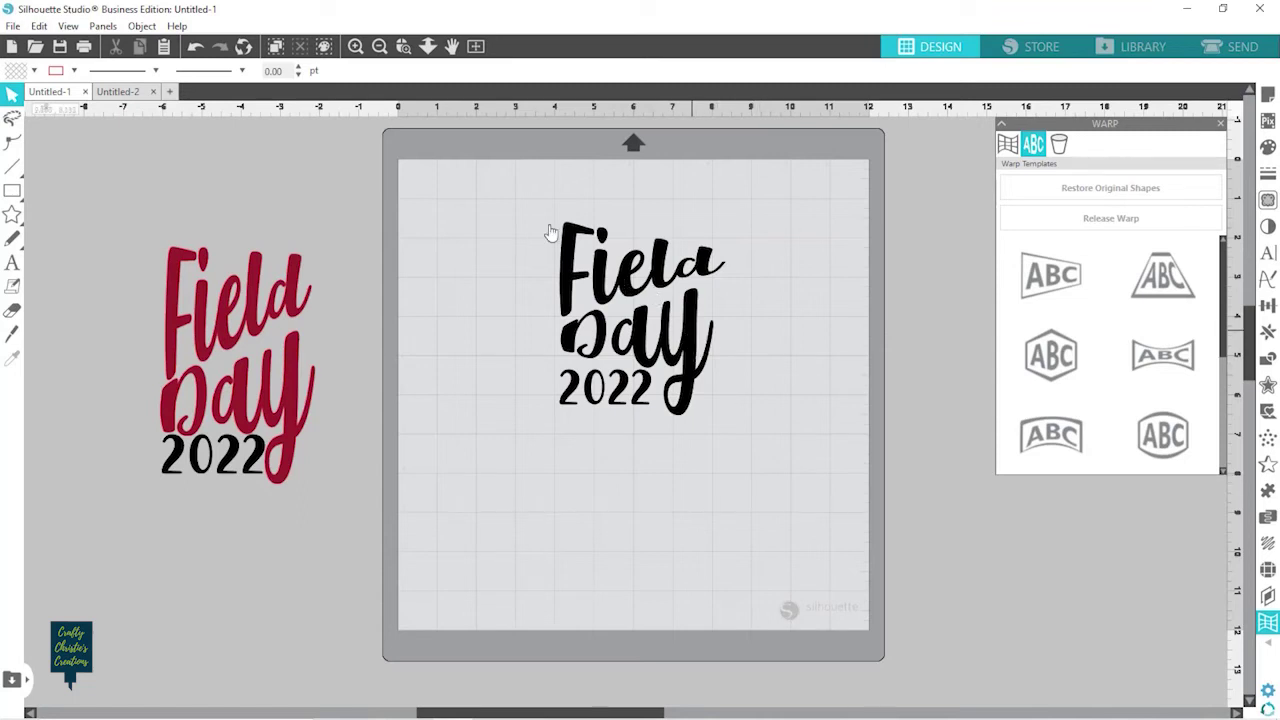
left_click_drag(531, 218, 716, 362)
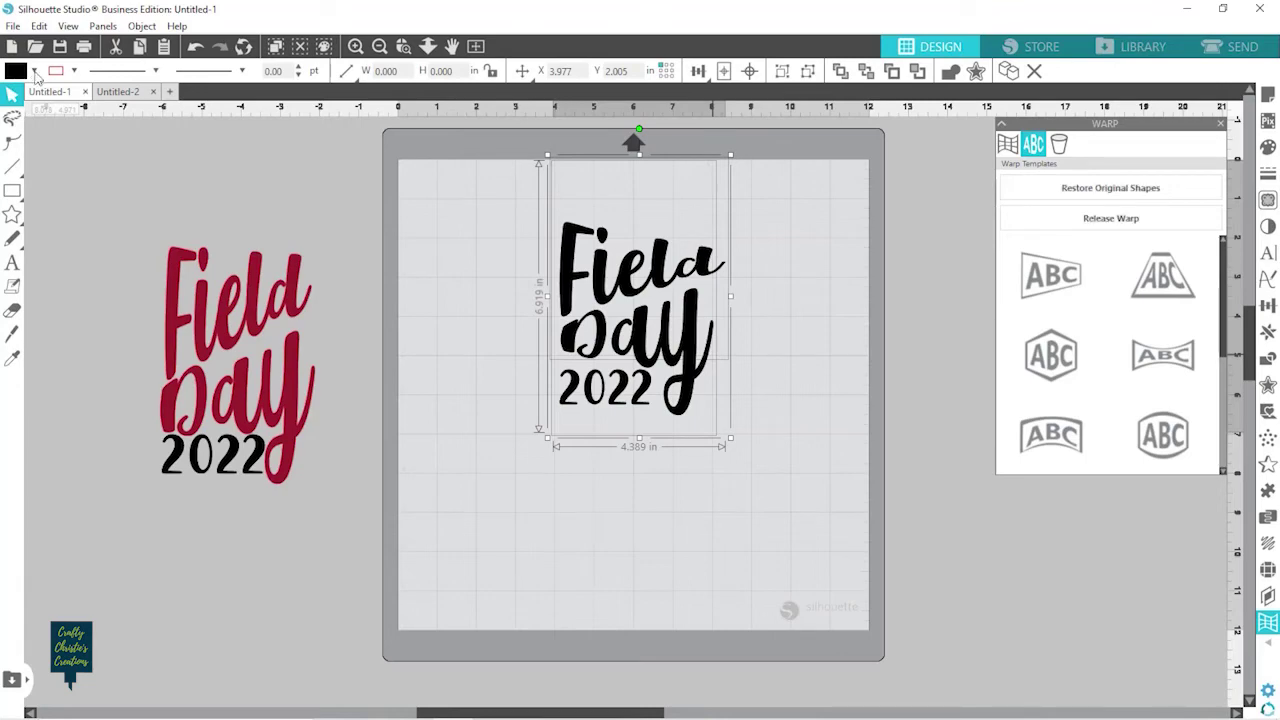
Switch Field Day to no fill with a grey outline
left_click(35, 72)
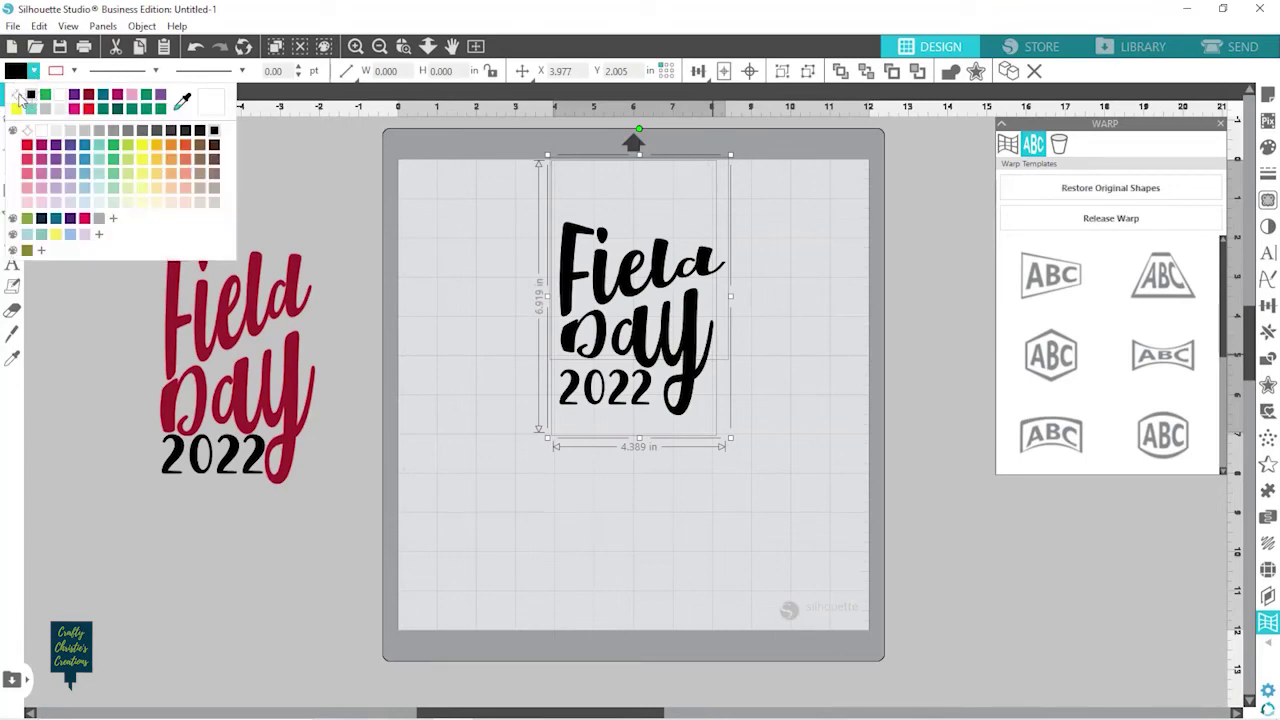
left_click(17, 94)
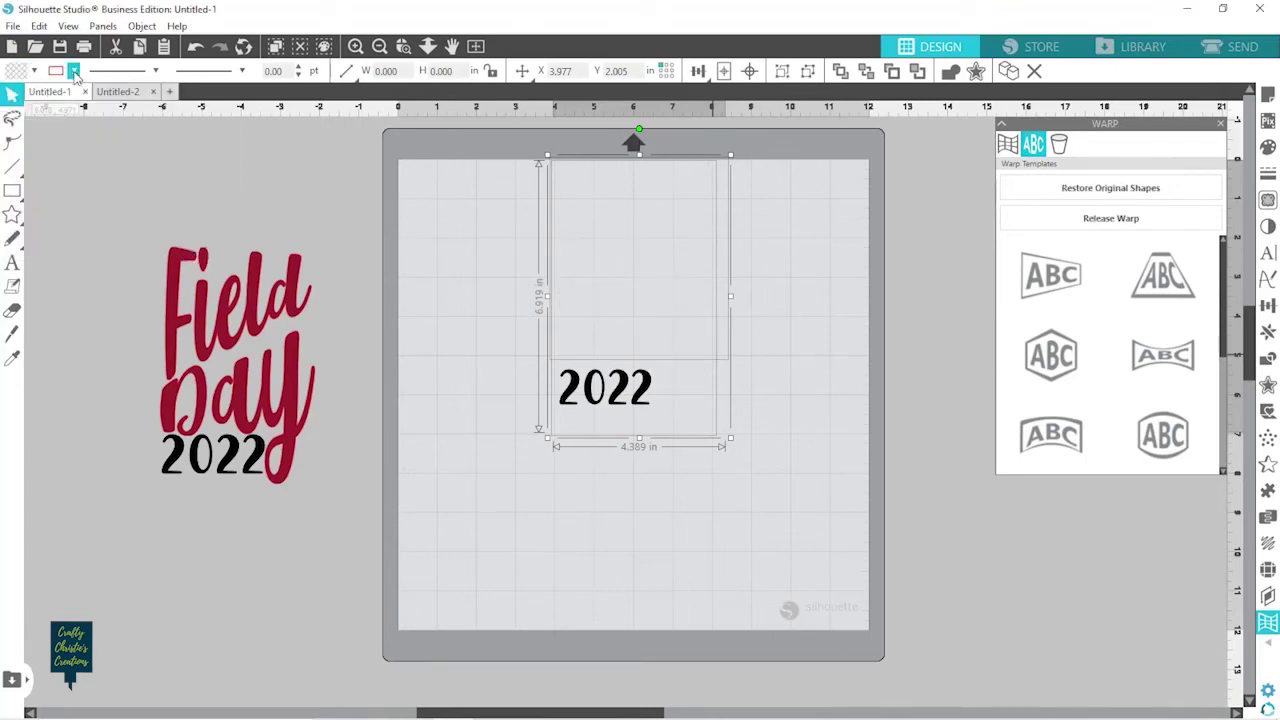
left_click(74, 74)
left_click(92, 116)
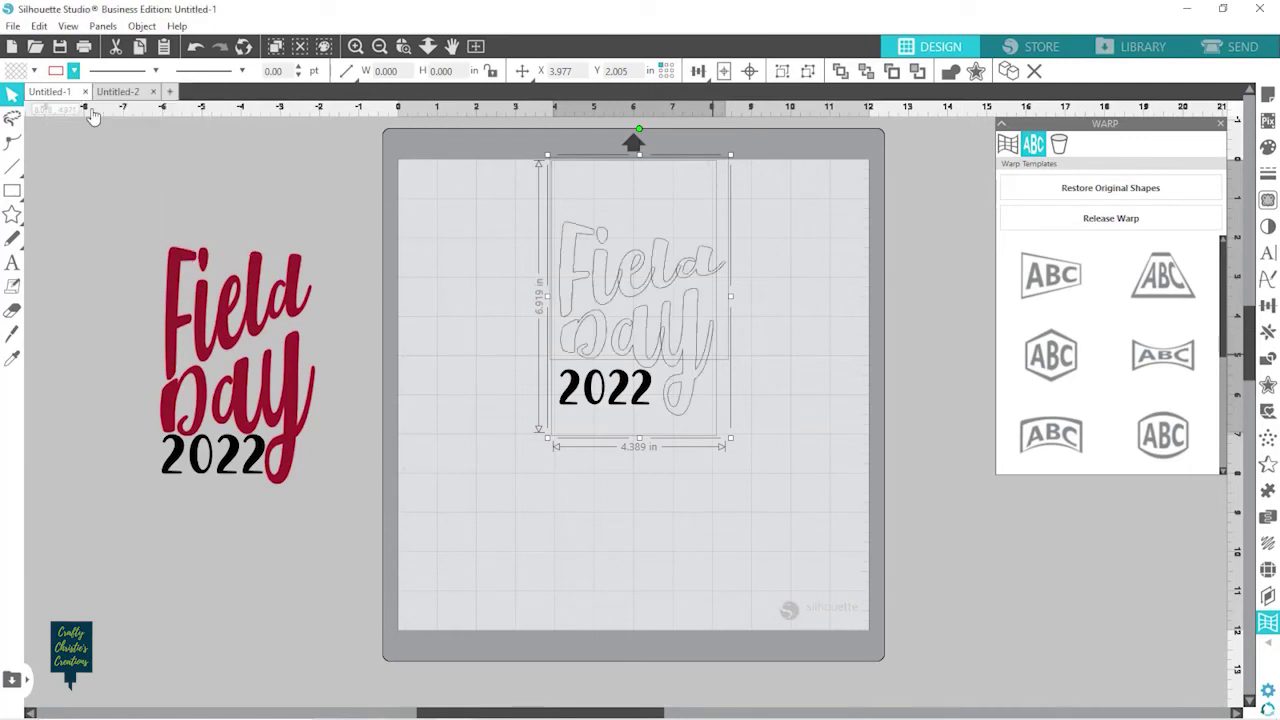
left_click(776, 356)
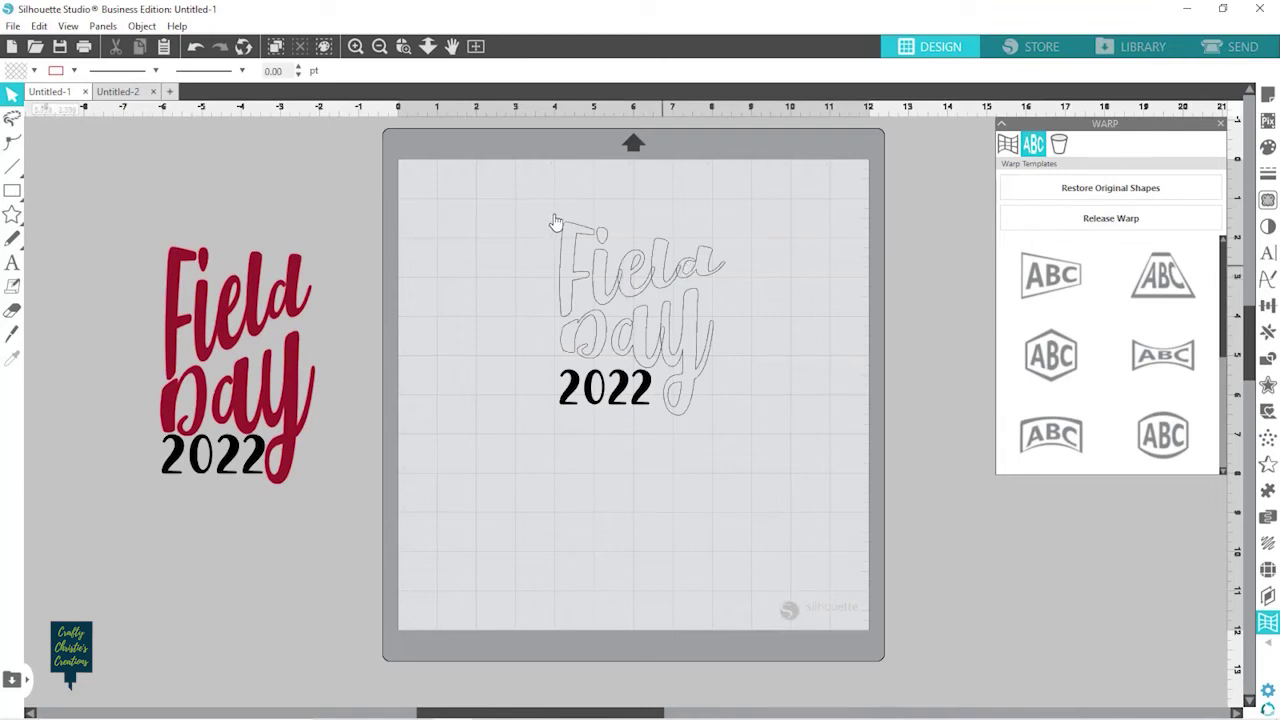
Select the warped Field Day together with 2022
left_click(682, 284)
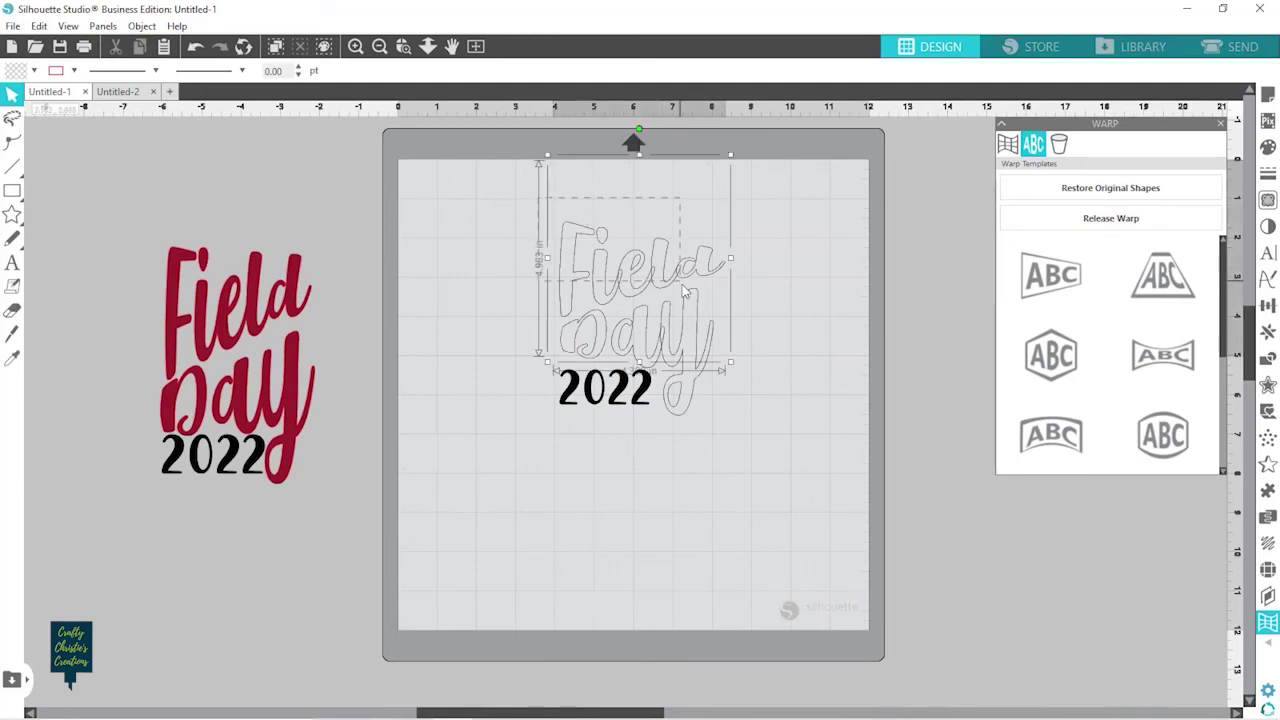
left_click(721, 363)
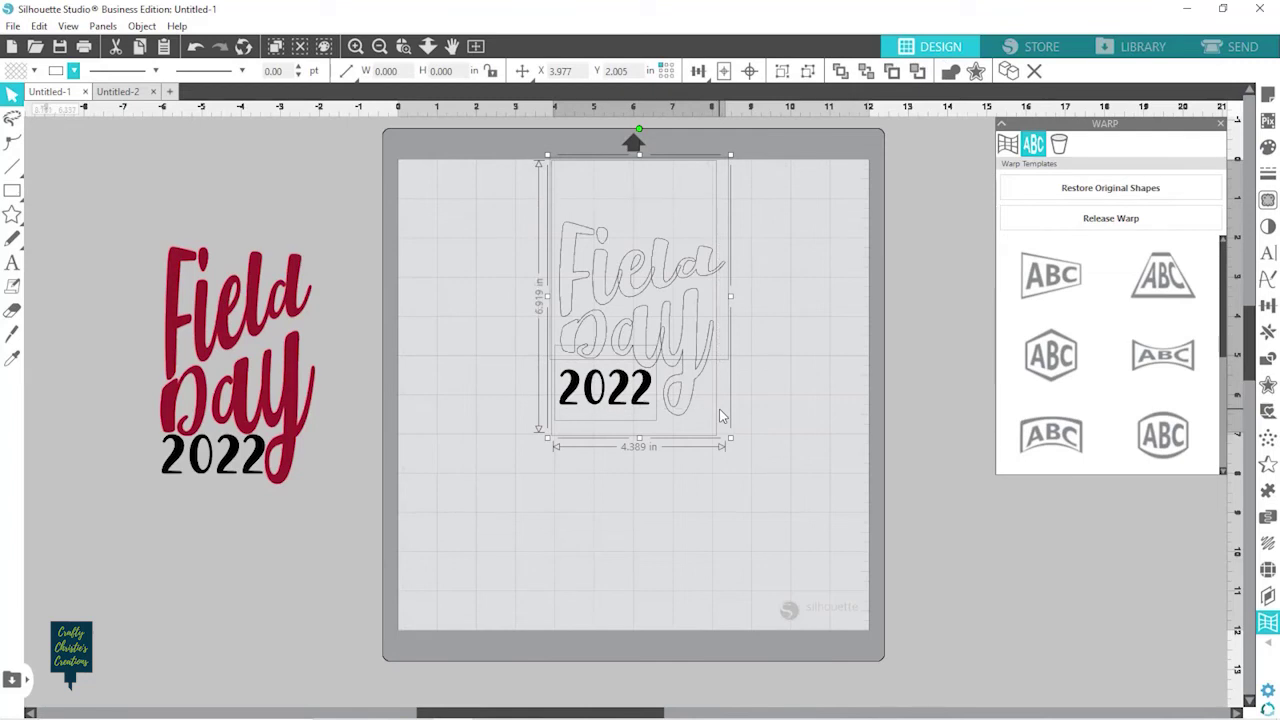
left_click(721, 416)
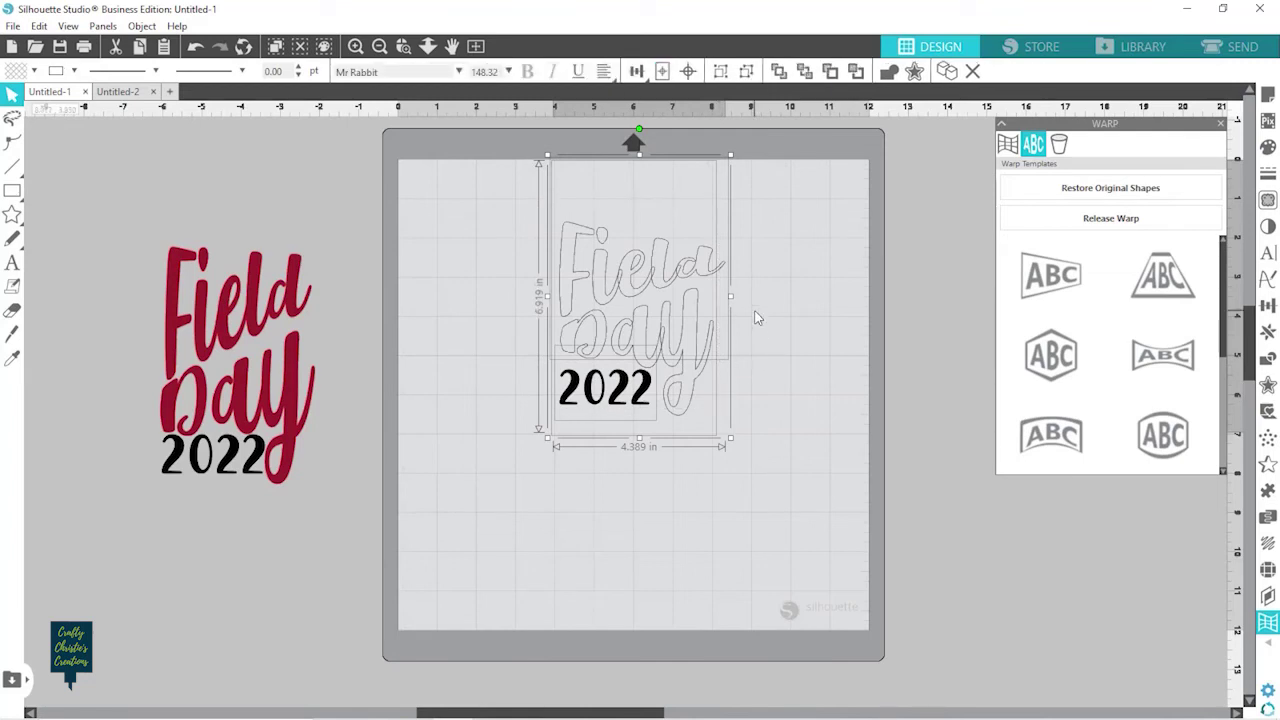
Weld all the outlined letters of Field Day 2022 into one shape
left_click(1268, 360)
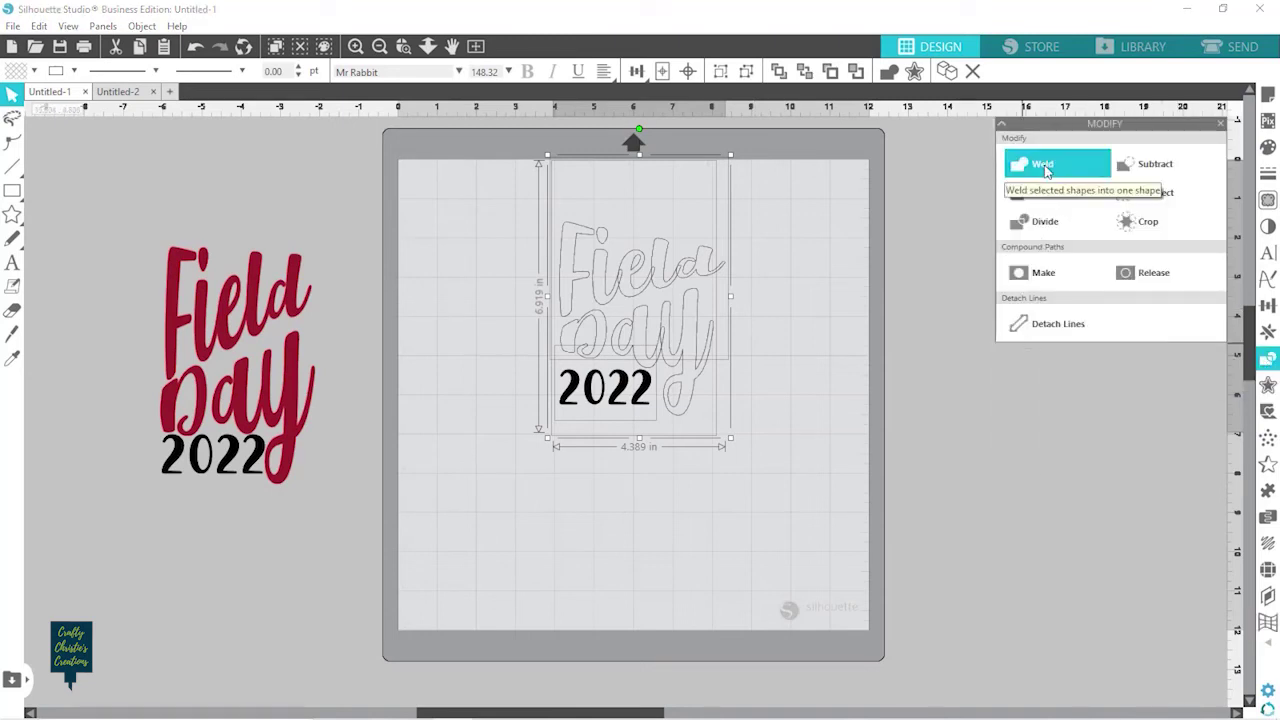
left_click(1045, 170)
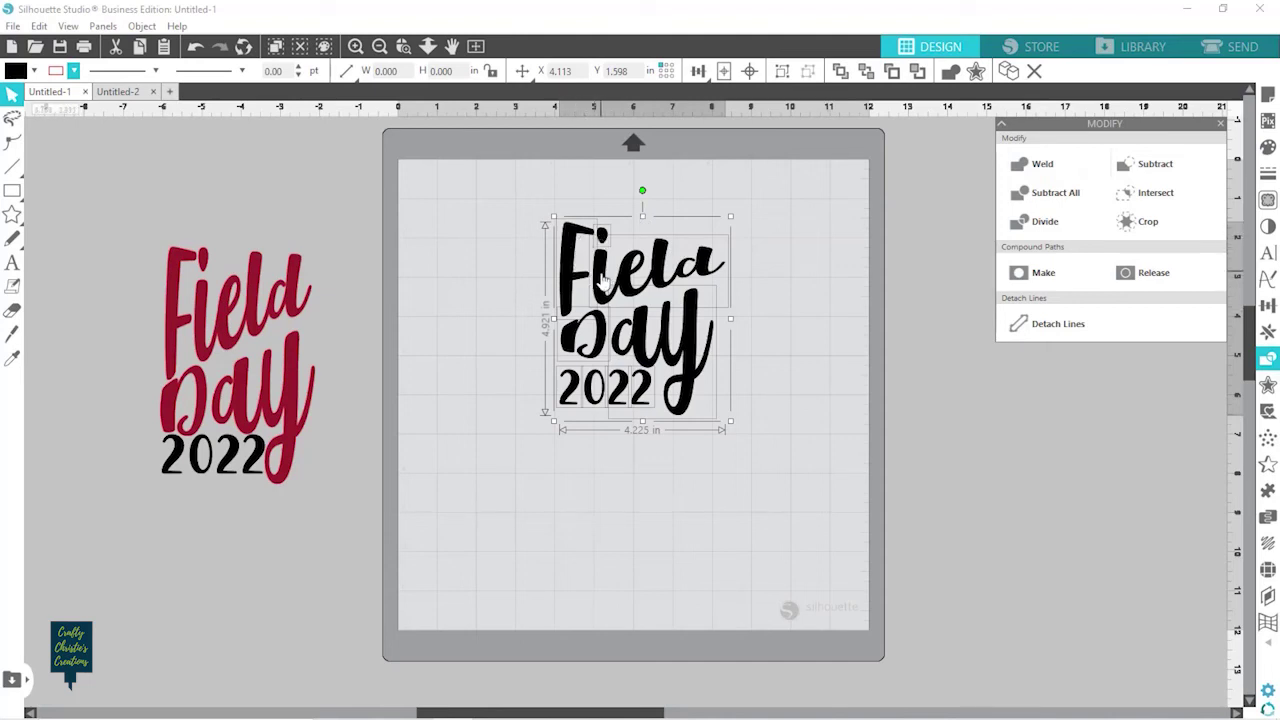
left_click(741, 258)
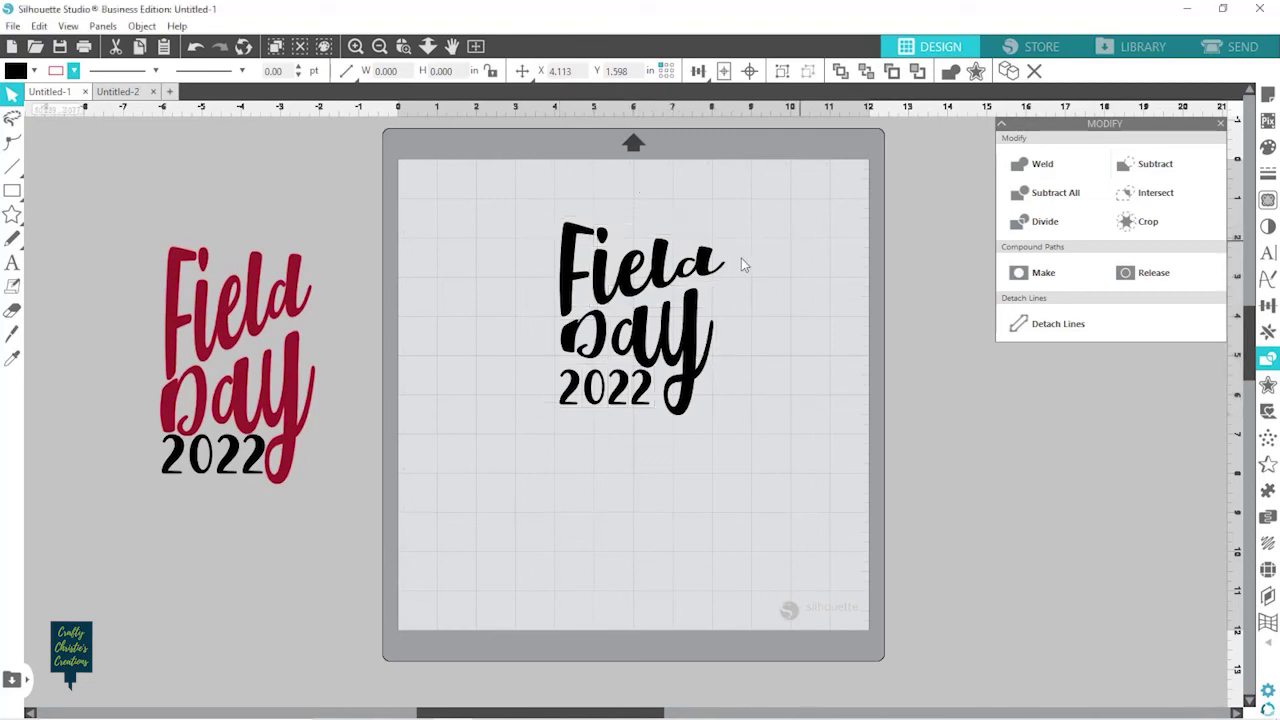
Make Field's letters a single compound path, then select the ay of Day
left_click_drag(532, 207, 721, 269)
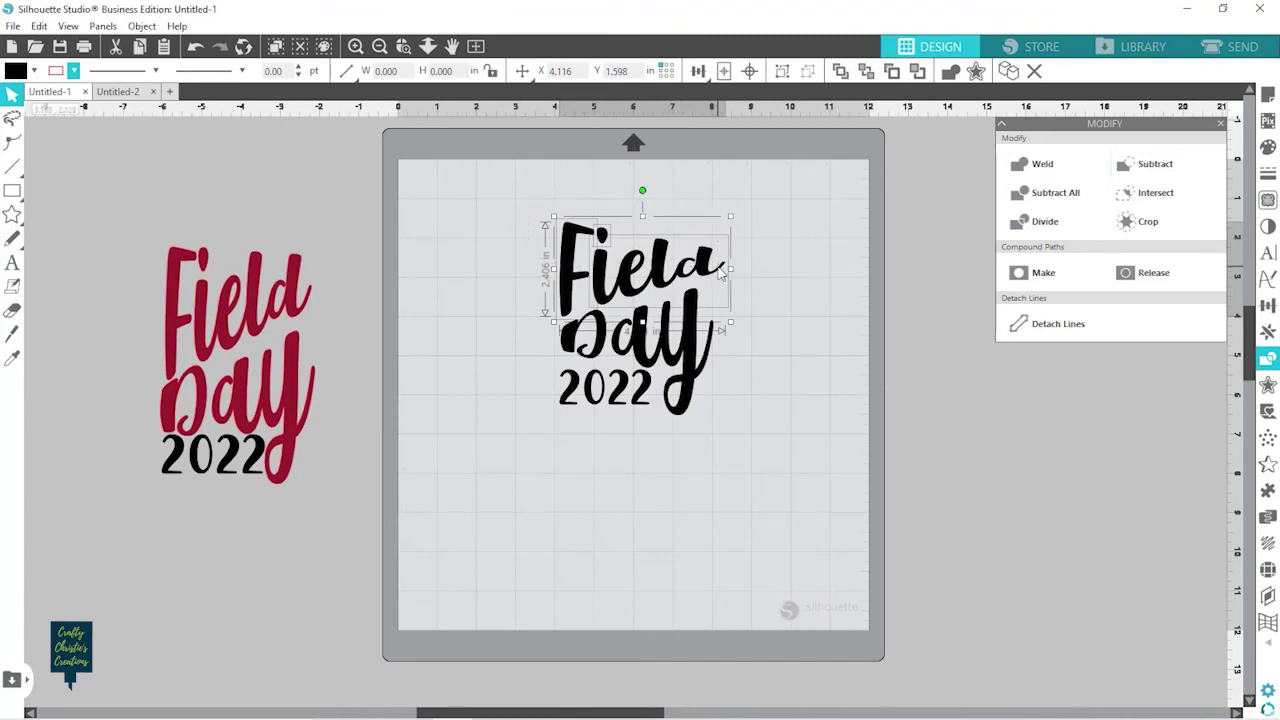
left_click(1043, 275)
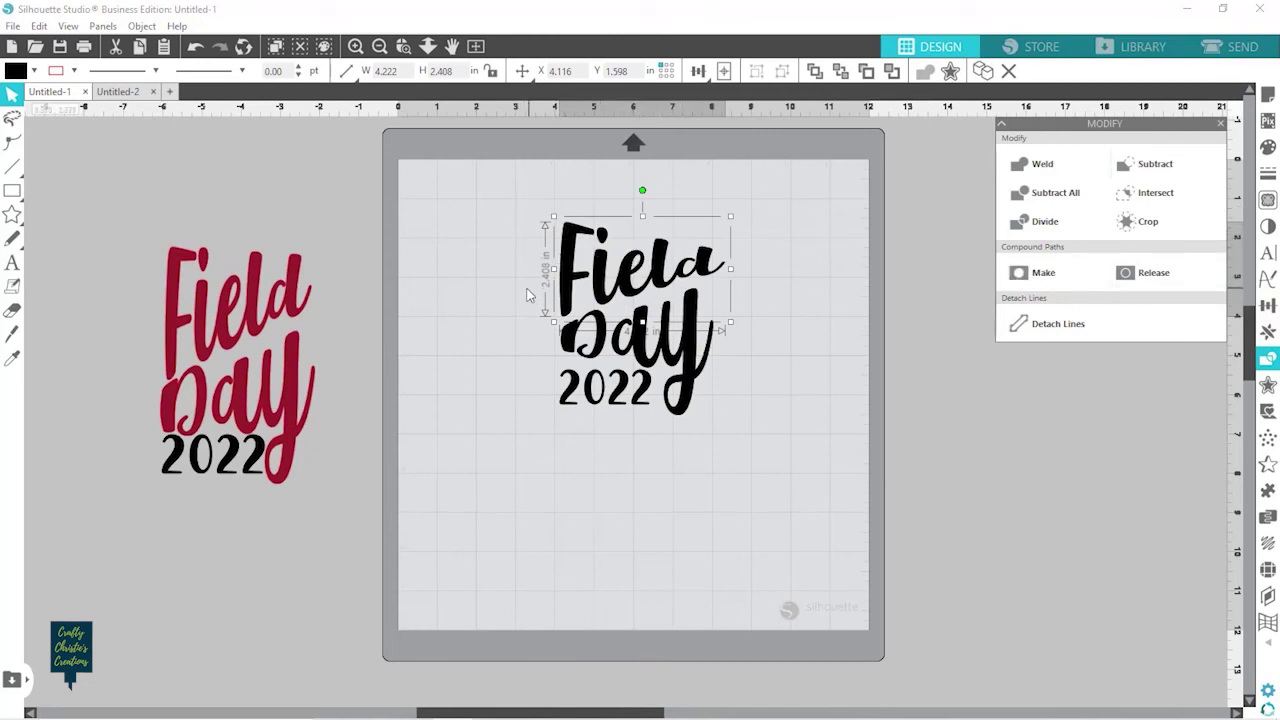
left_click(506, 320)
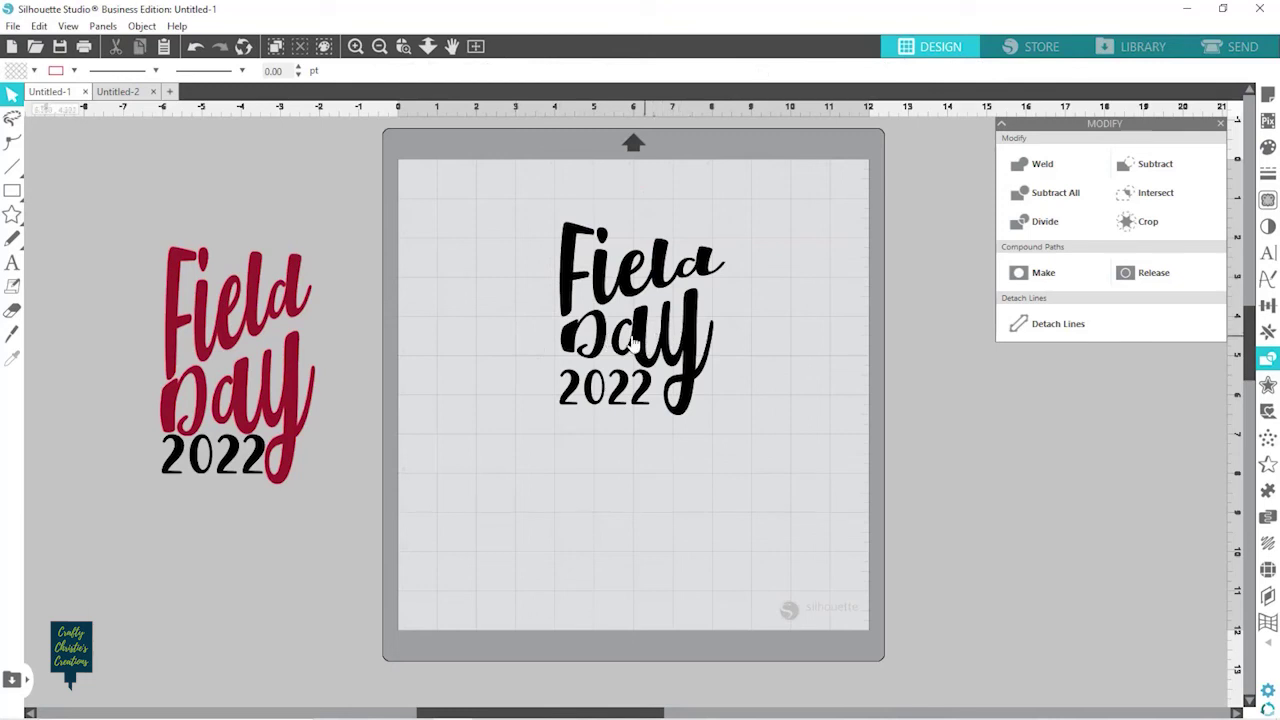
left_click(688, 340)
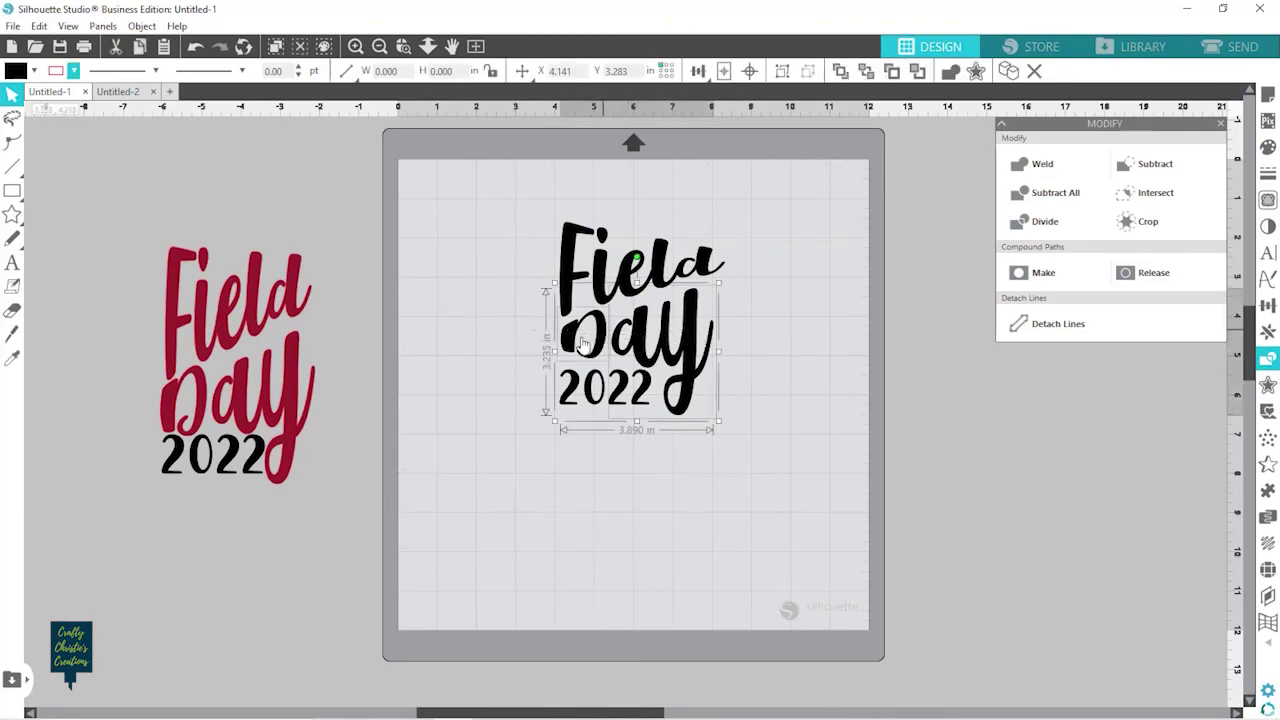
left_click(784, 321)
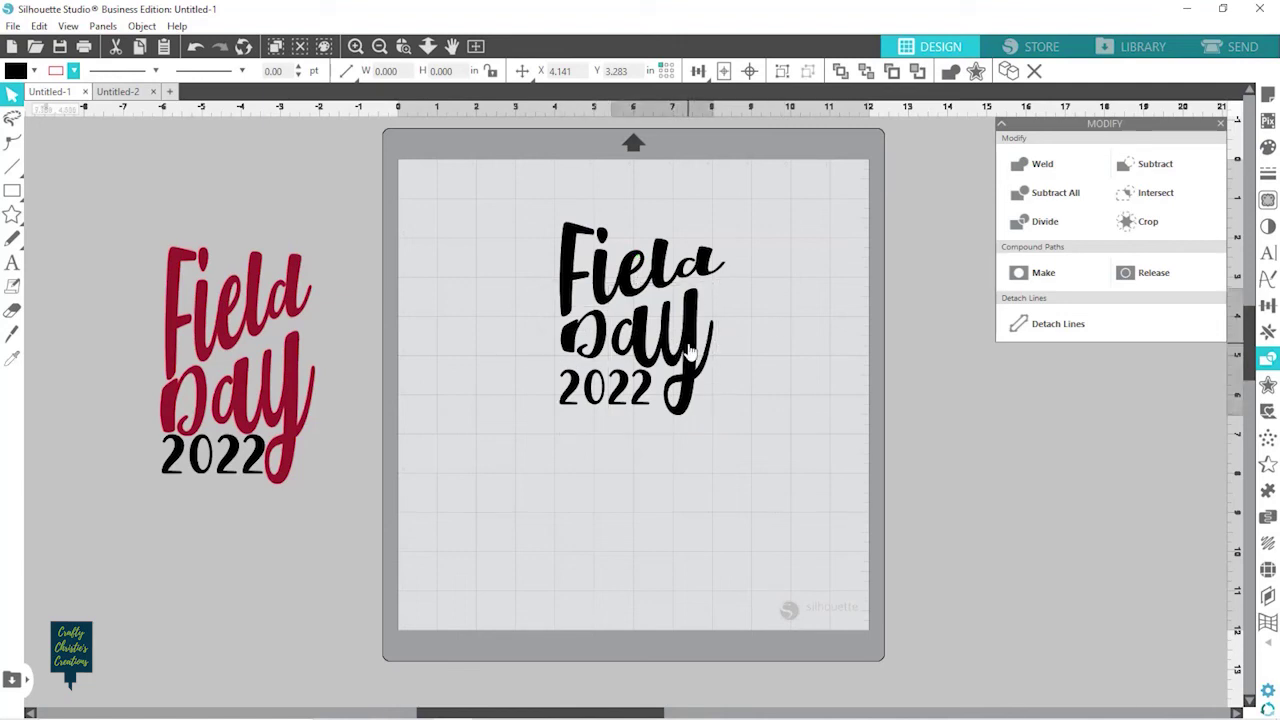
left_click(690, 350)
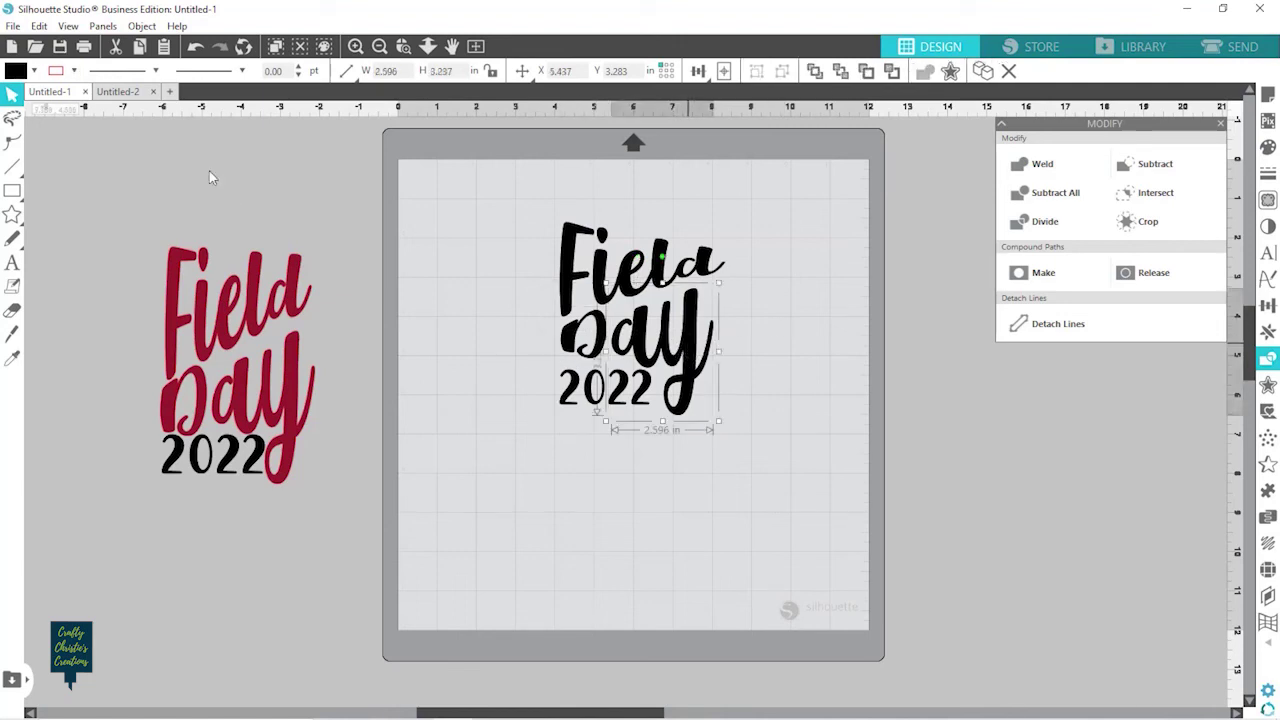
Fill the ay of Day teal and the D red
left_click(34, 70)
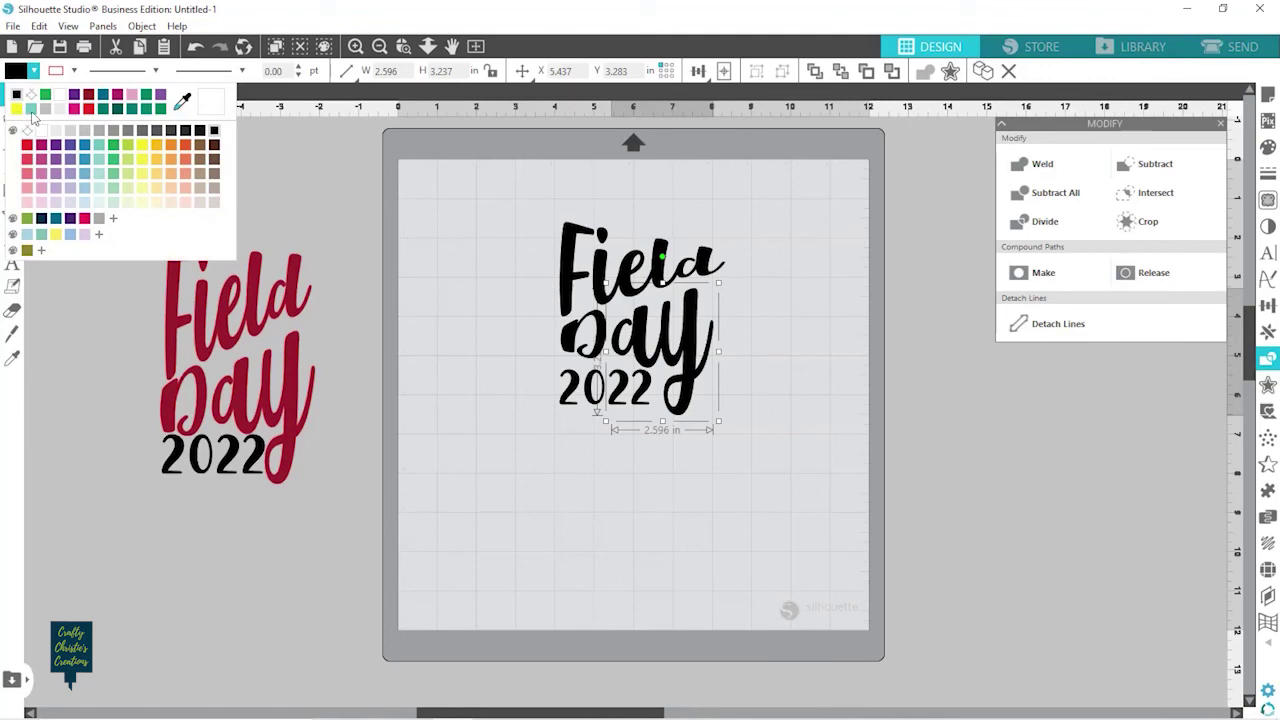
left_click(33, 110)
left_click(570, 350)
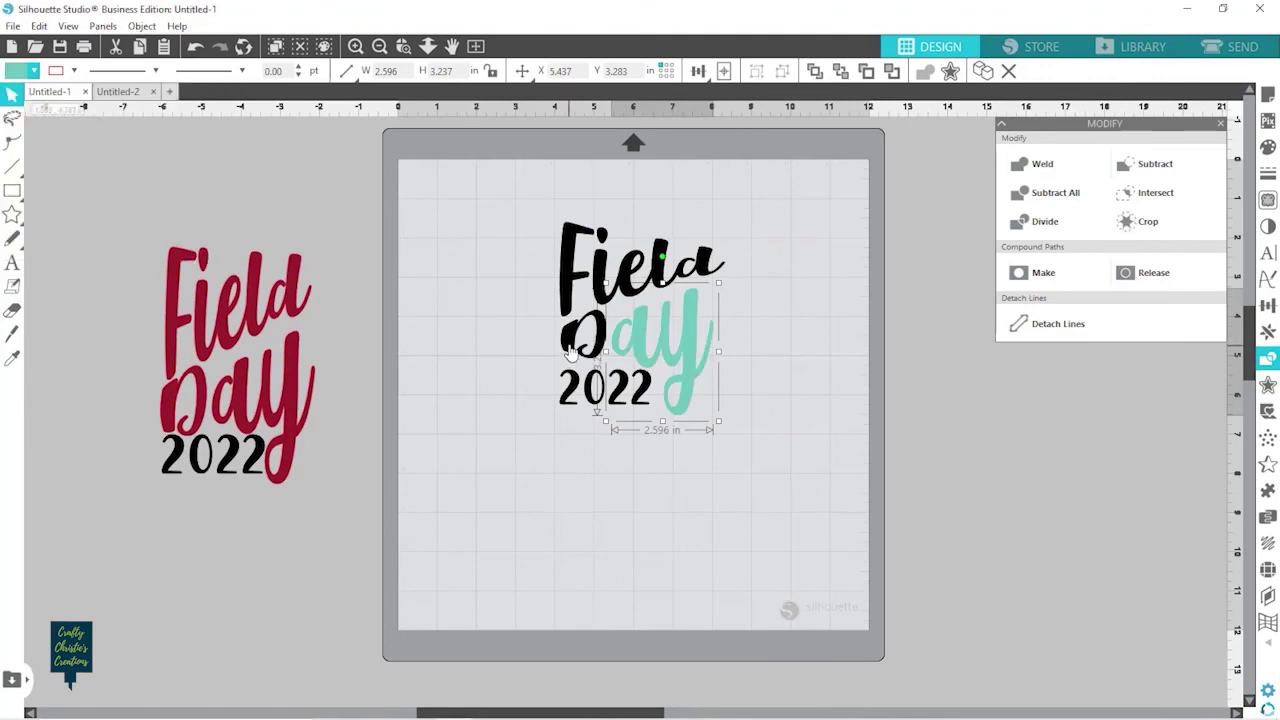
left_click(34, 71)
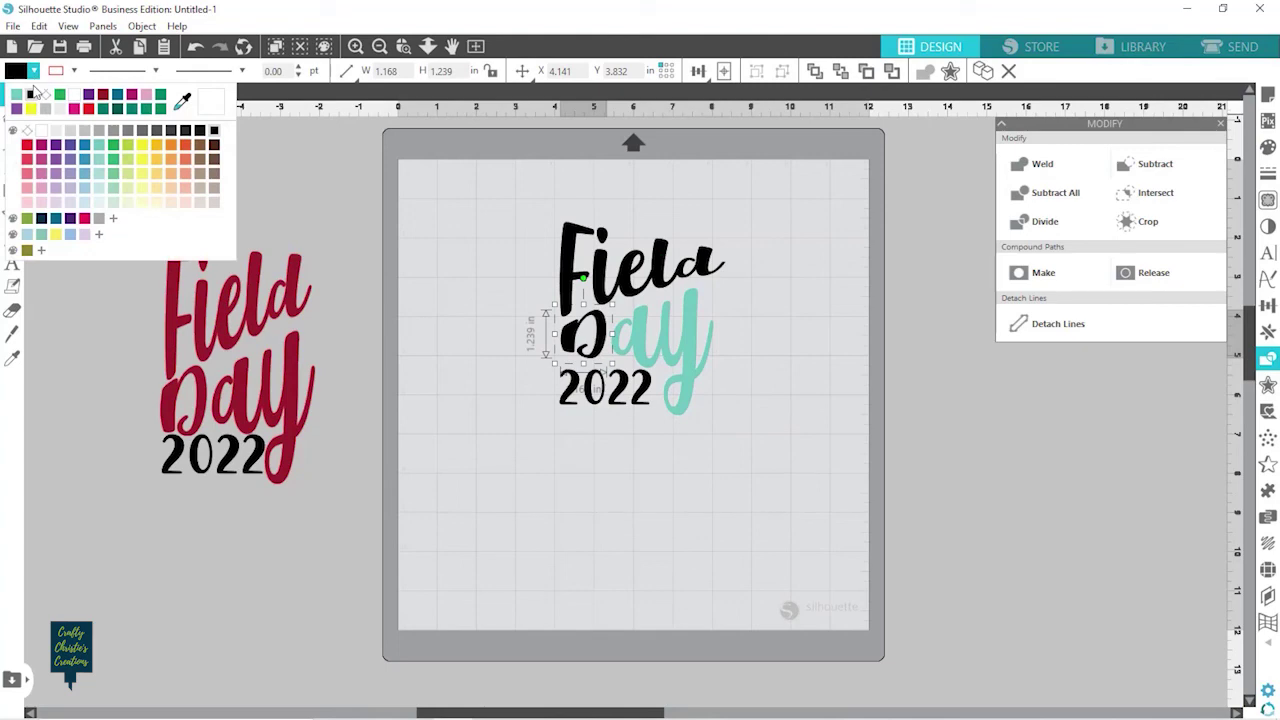
left_click(28, 145)
left_click(421, 340)
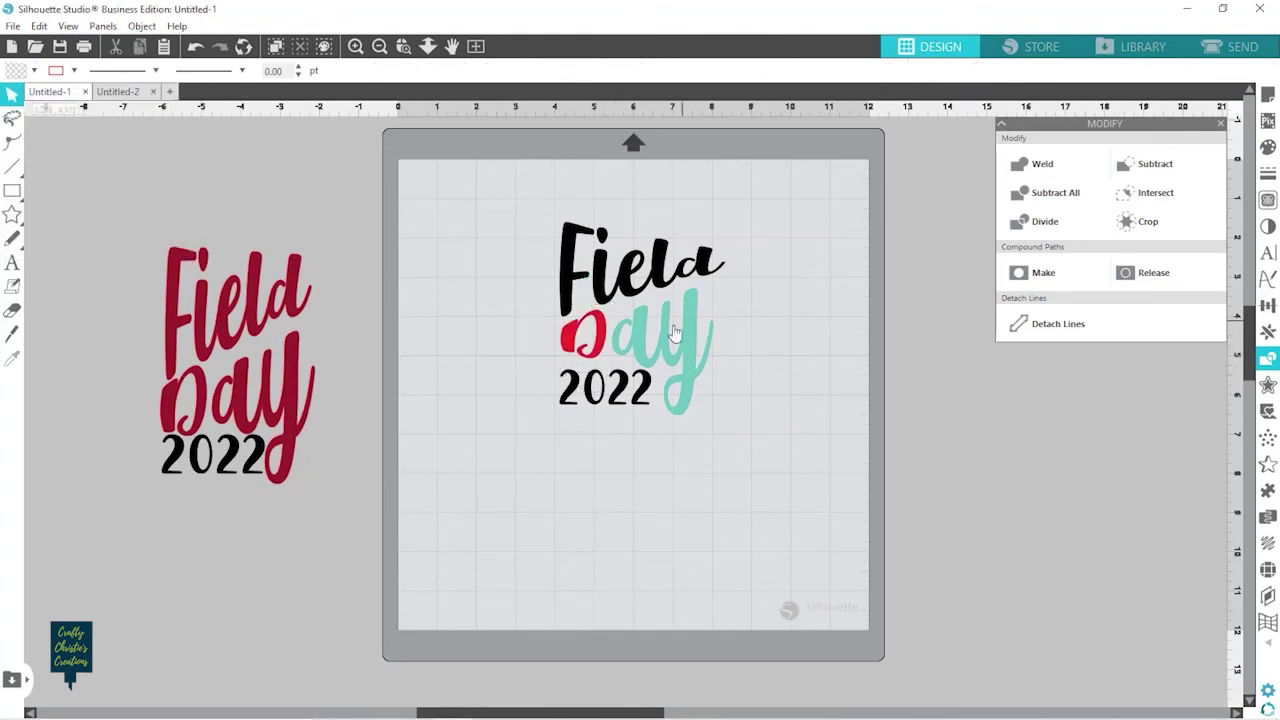
Join Day's D and ay into one compound path
left_click(570, 336)
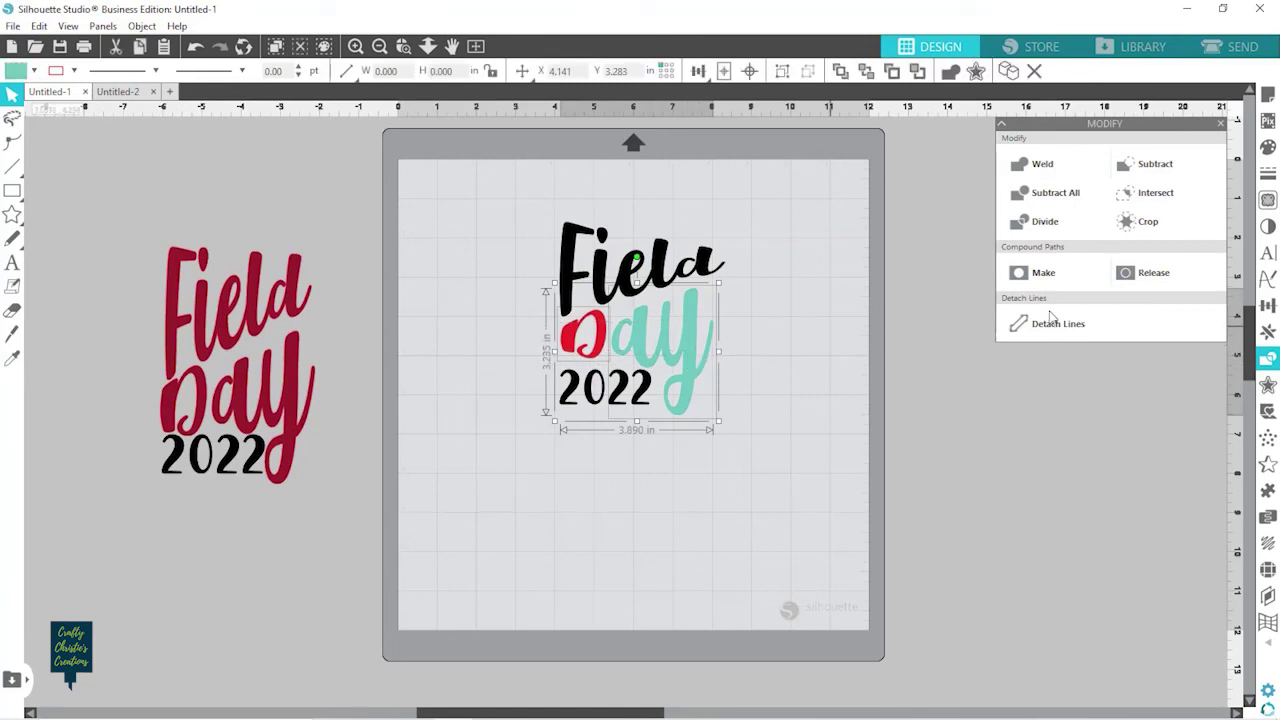
left_click(1041, 276)
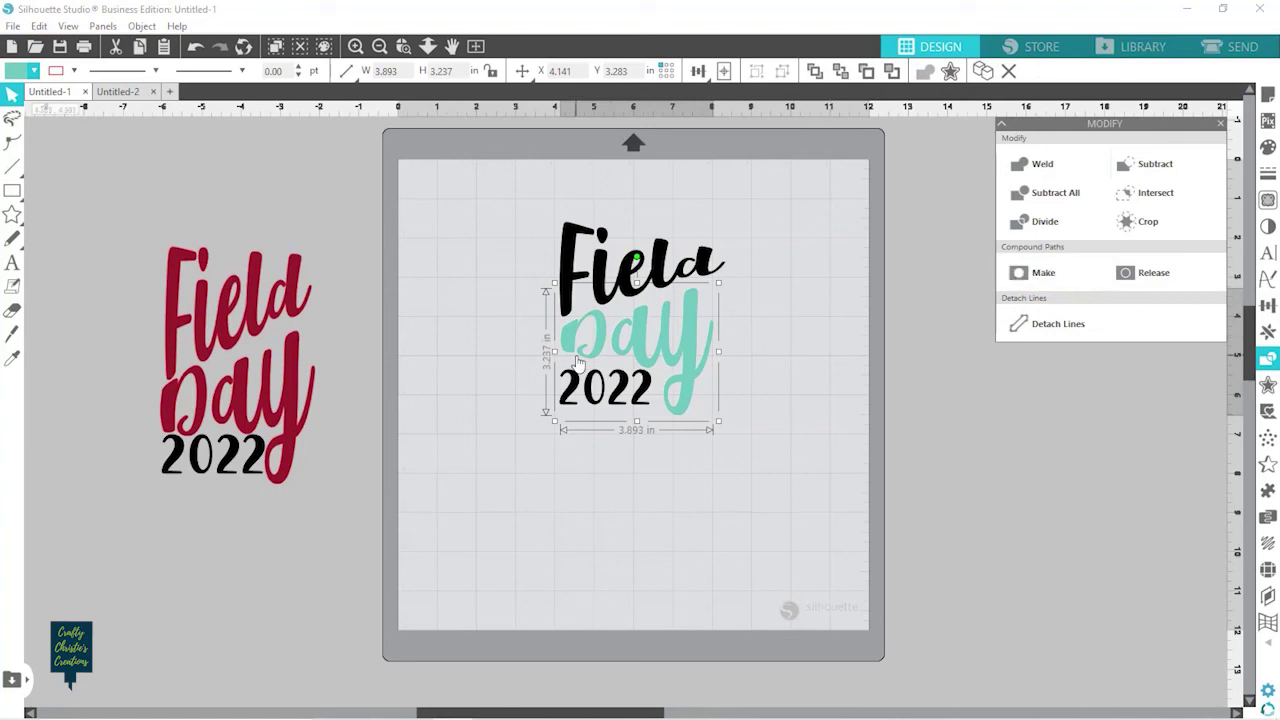
left_click(822, 371)
left_click(592, 397)
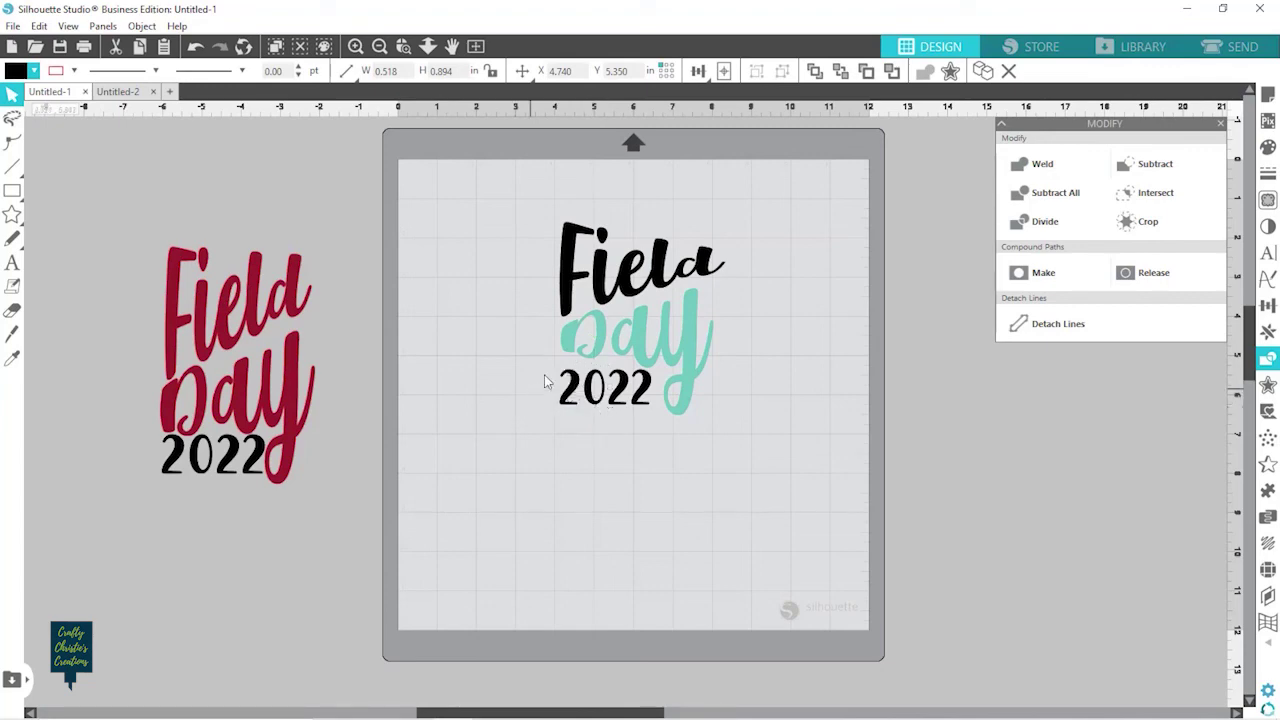
Combine the four characters of 2022 into one compound path and fill it magenta
left_click_drag(544, 374, 641, 414)
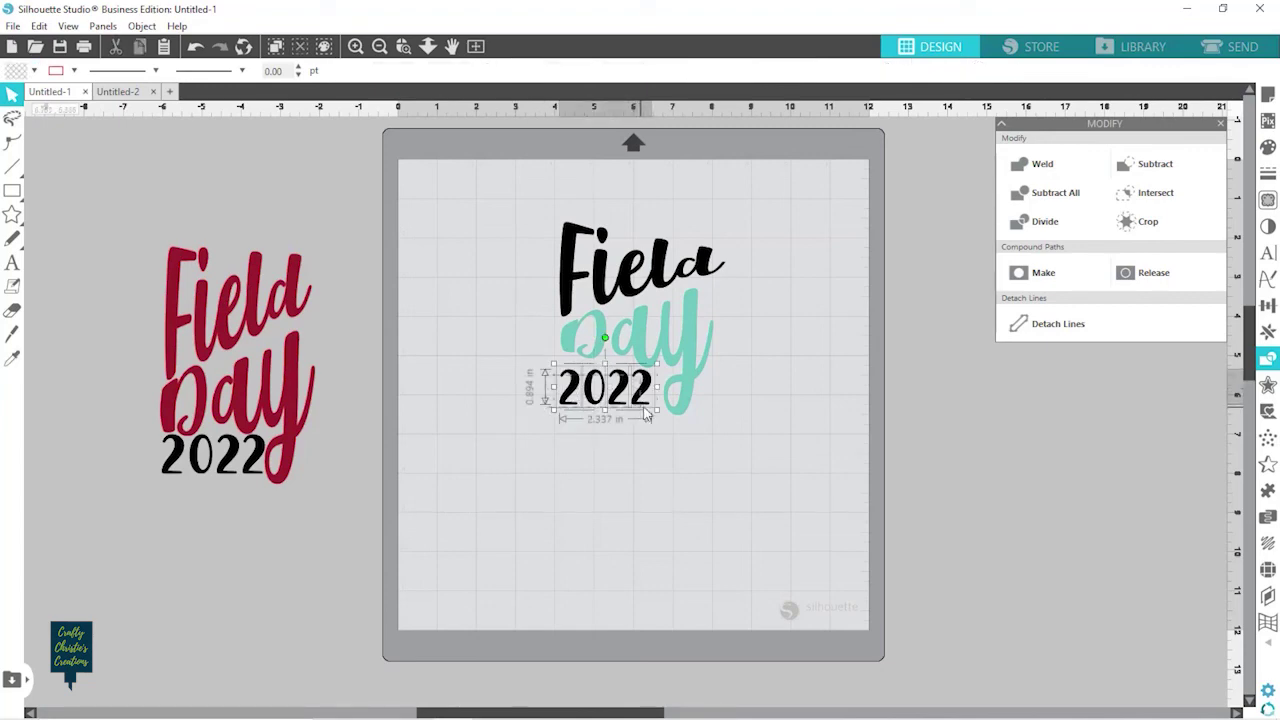
left_click(1043, 272)
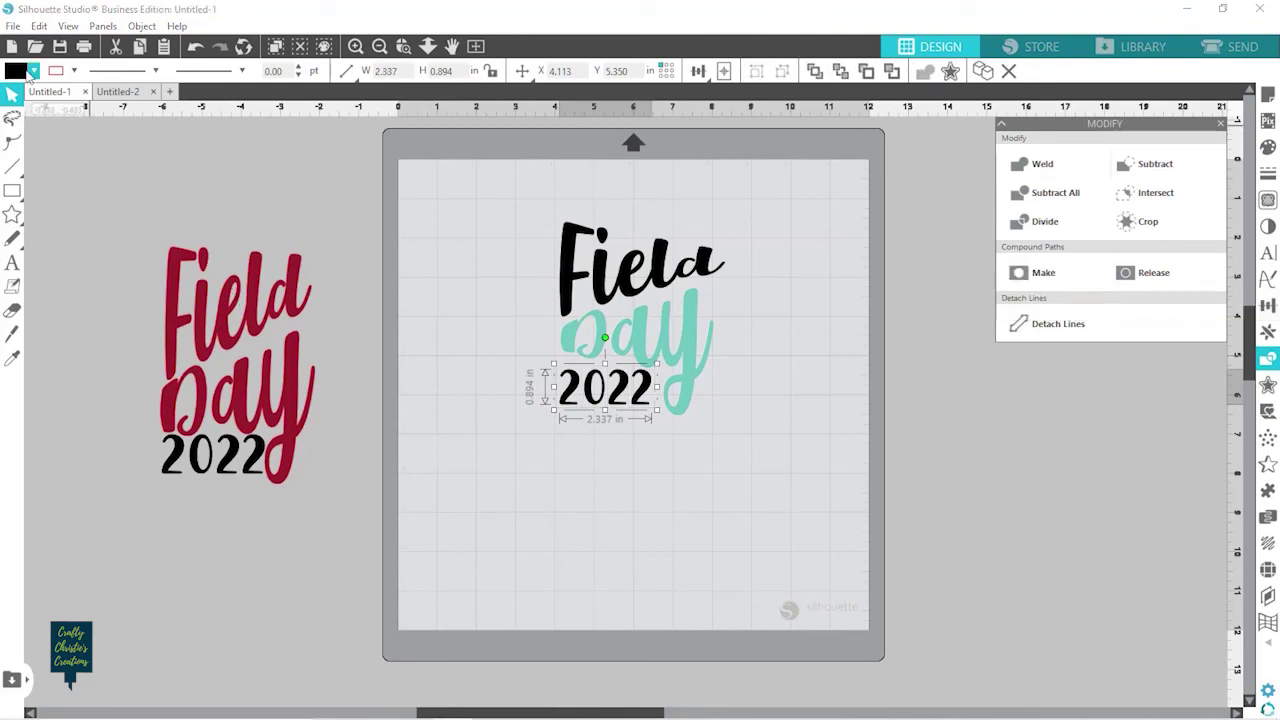
left_click(33, 71)
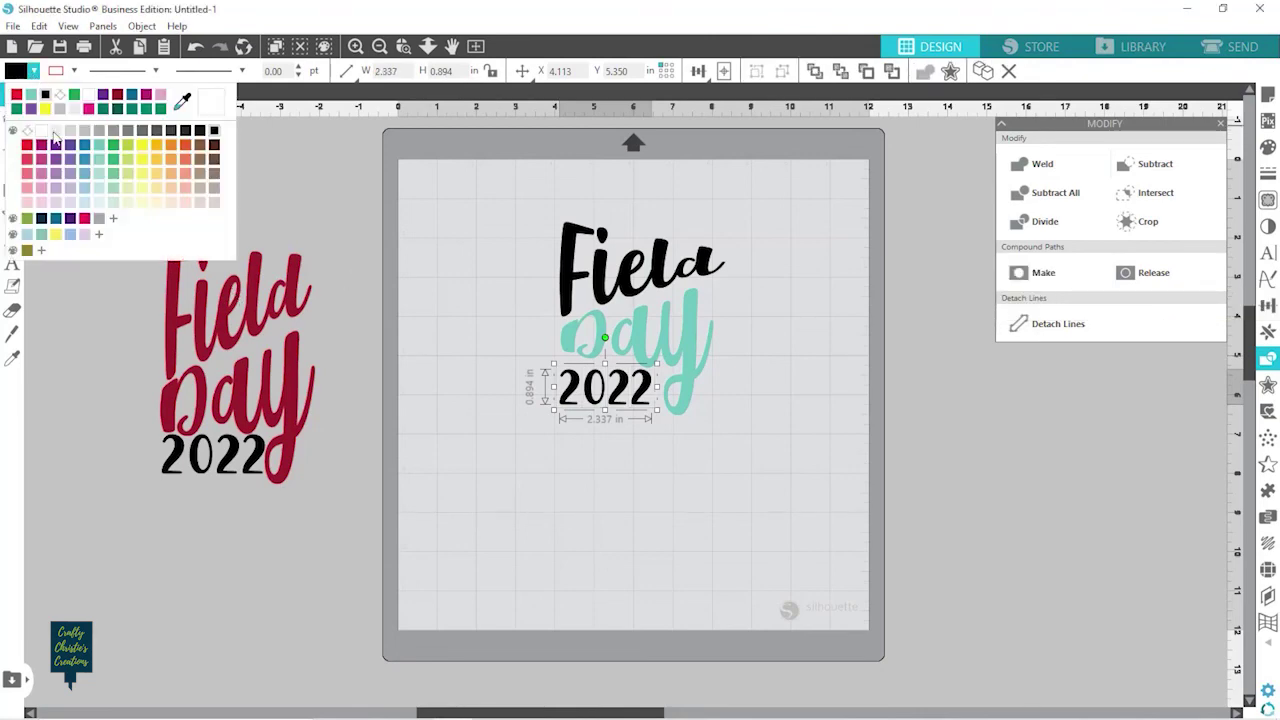
left_click(146, 94)
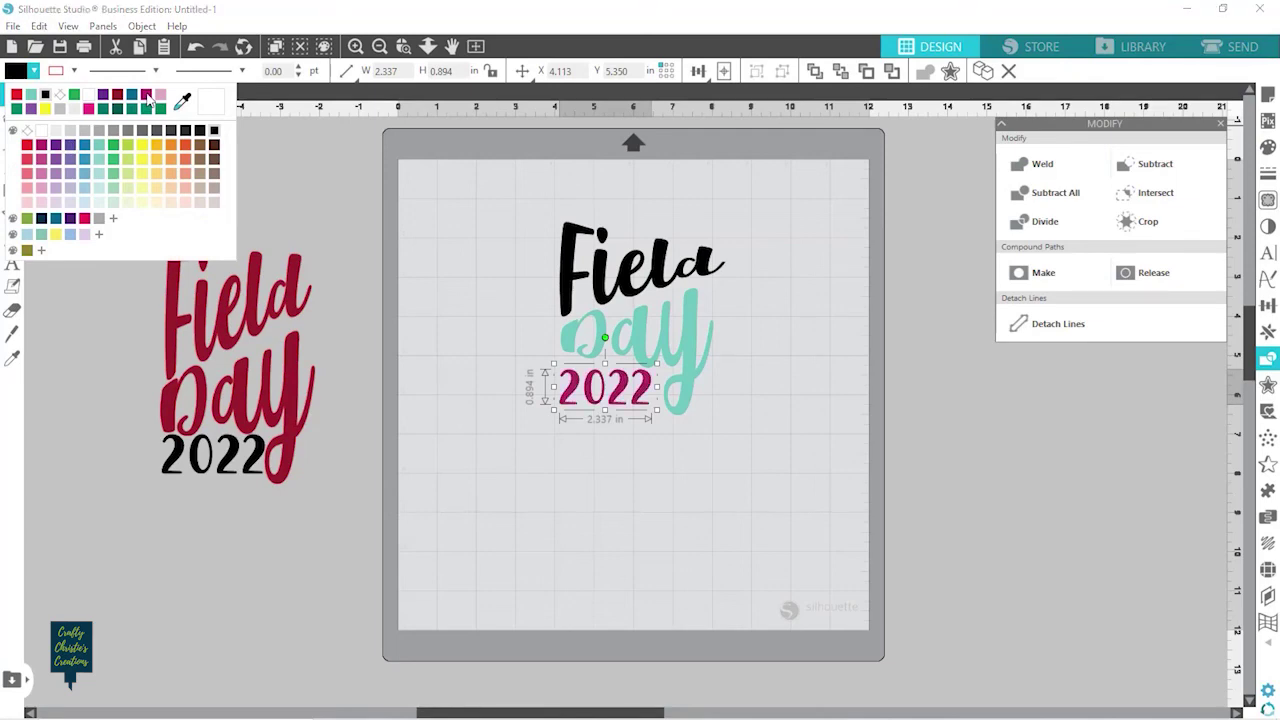
left_click(668, 540)
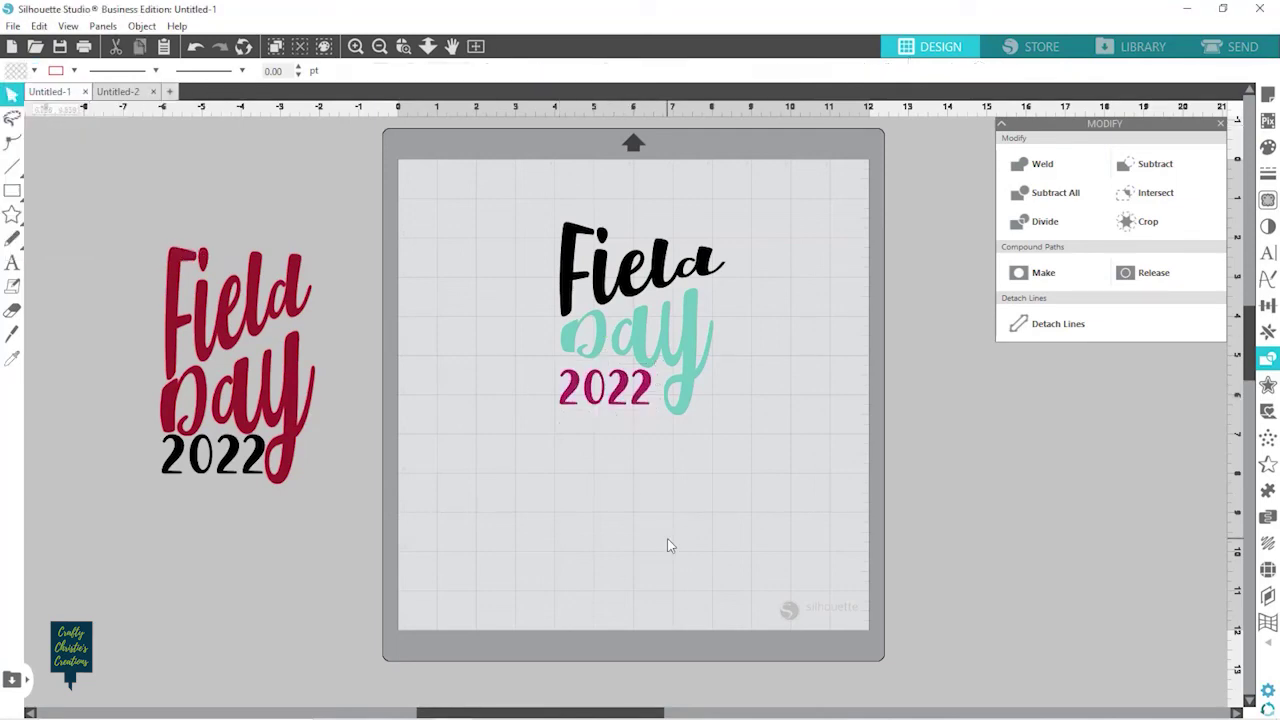